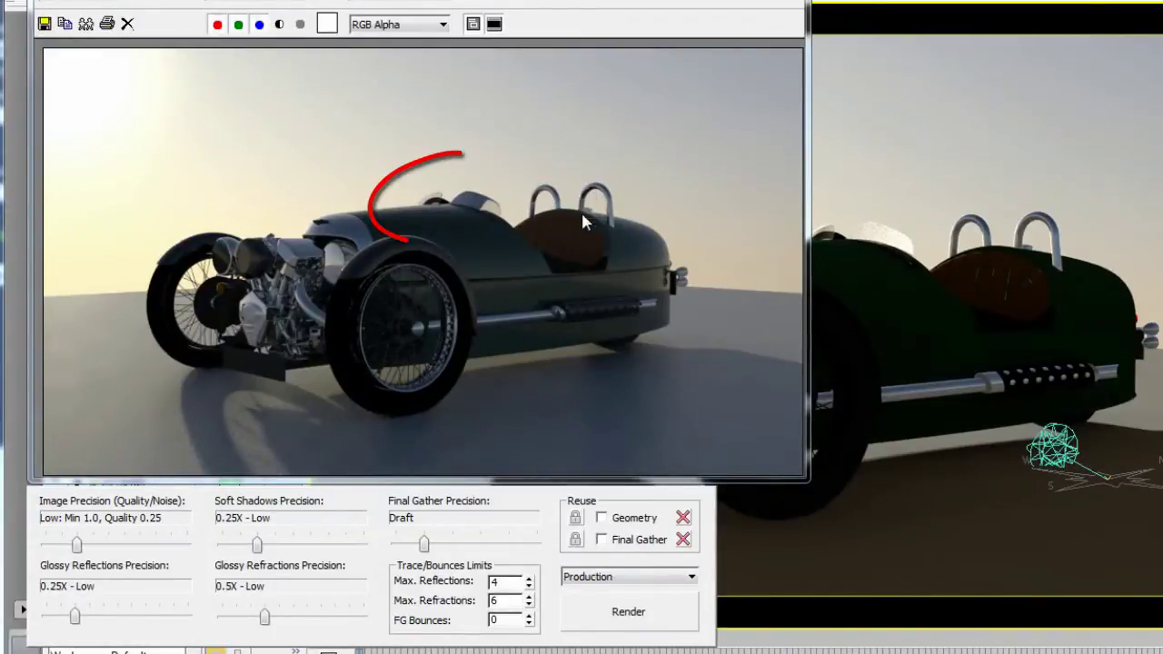
Raise image precision to Medium and increase soft shadow, glossy reflection (0.5X) and glossy refraction precision.
left_click_drag(78, 545, 113, 550)
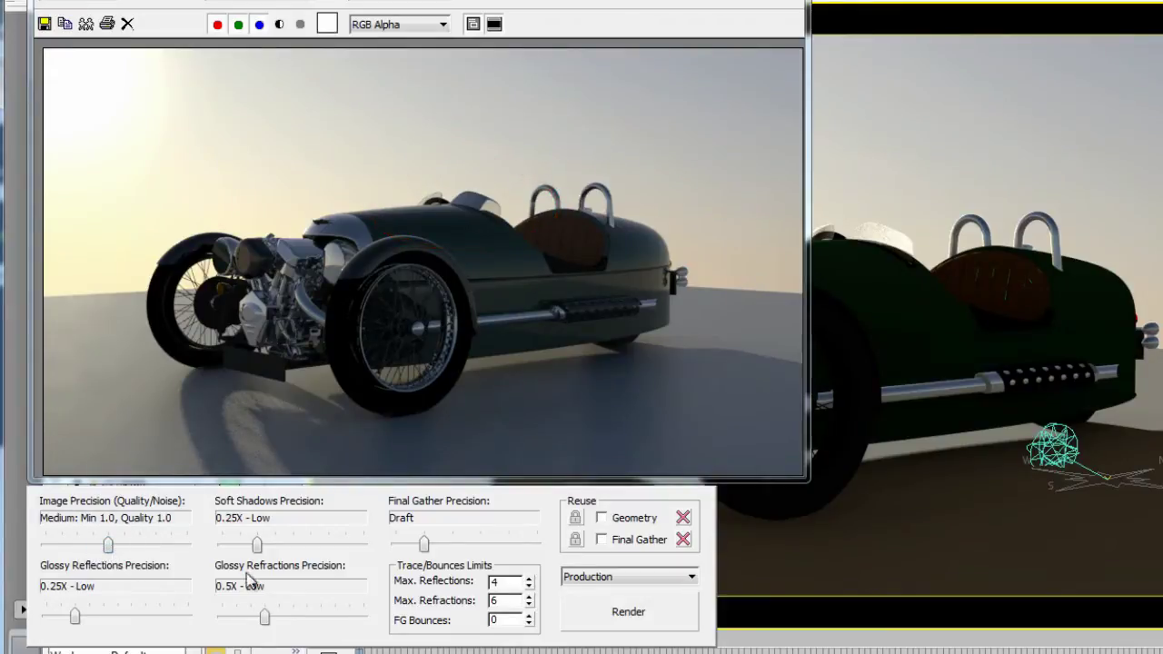
left_click_drag(257, 547, 310, 548)
left_click_drag(72, 621, 91, 621)
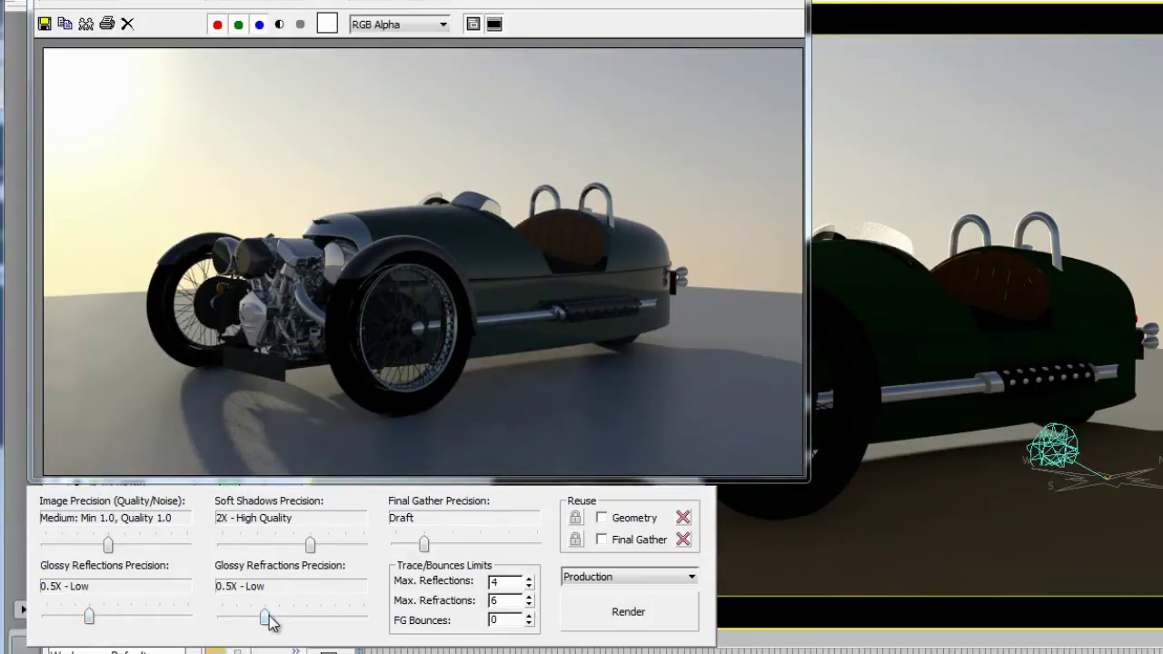
left_click_drag(265, 619, 293, 624)
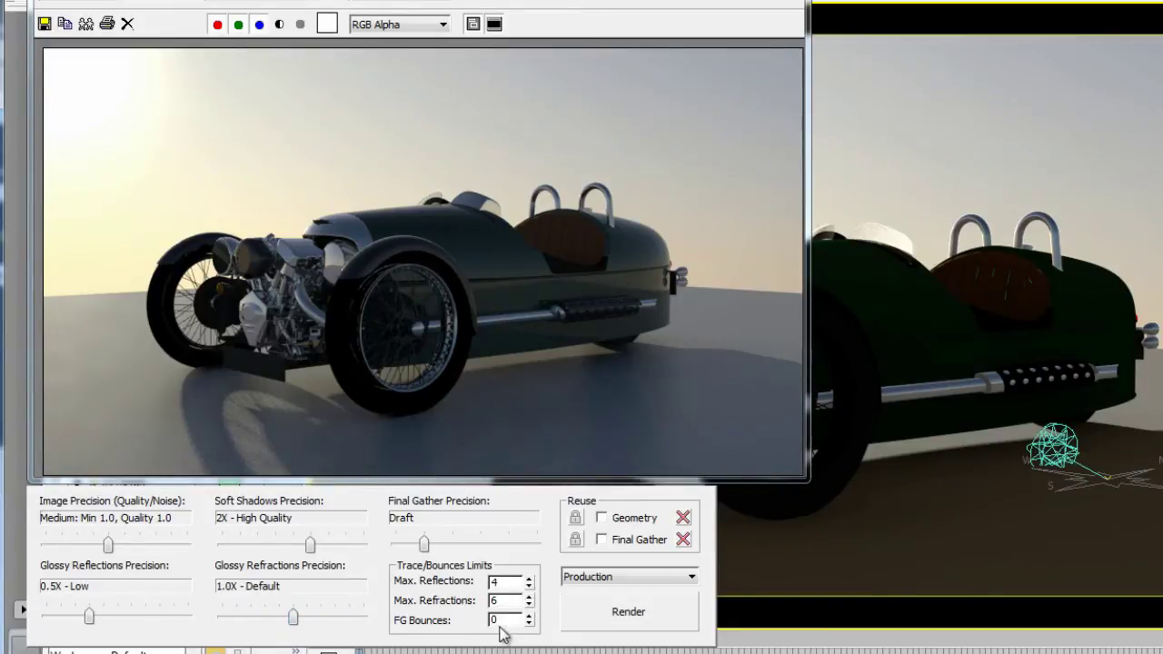
double_click(502, 581)
key("Tab")
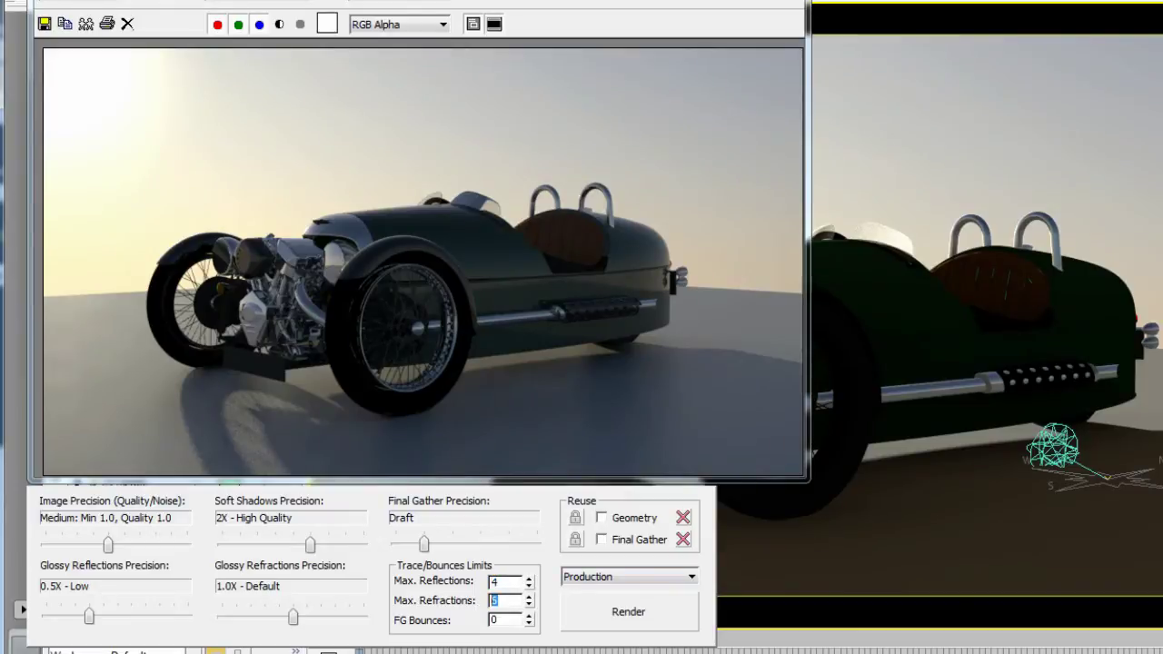
Open Render Setup with F10, move it aside, and show the Global Illumination settings.
key("F10")
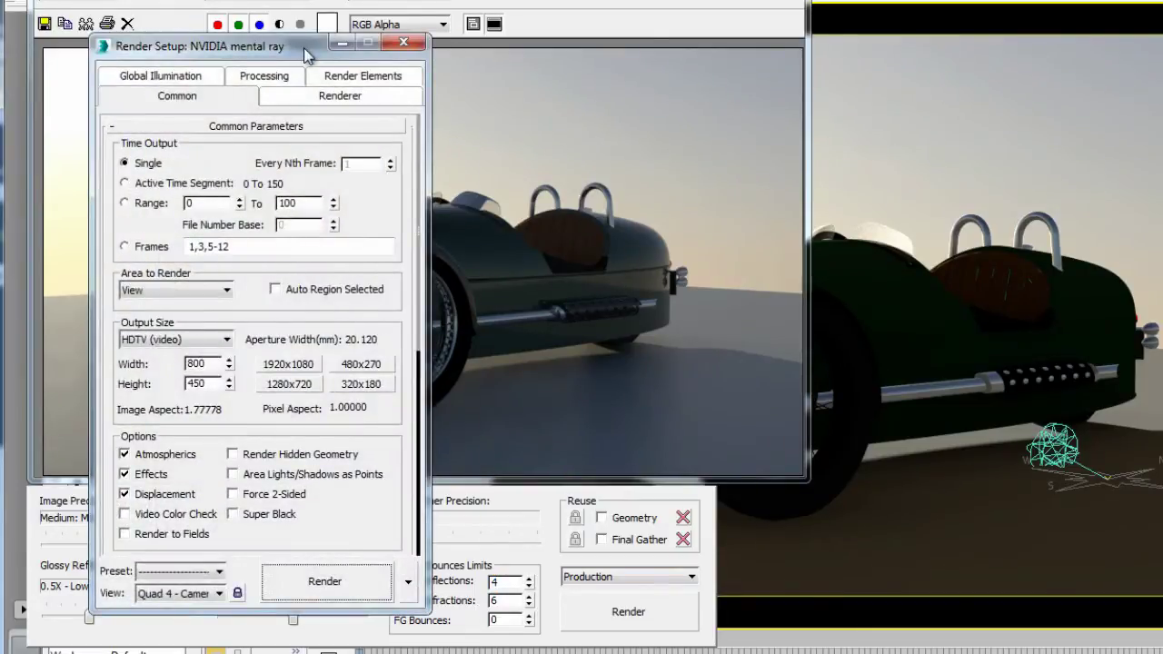
left_click_drag(306, 54, 1059, 0)
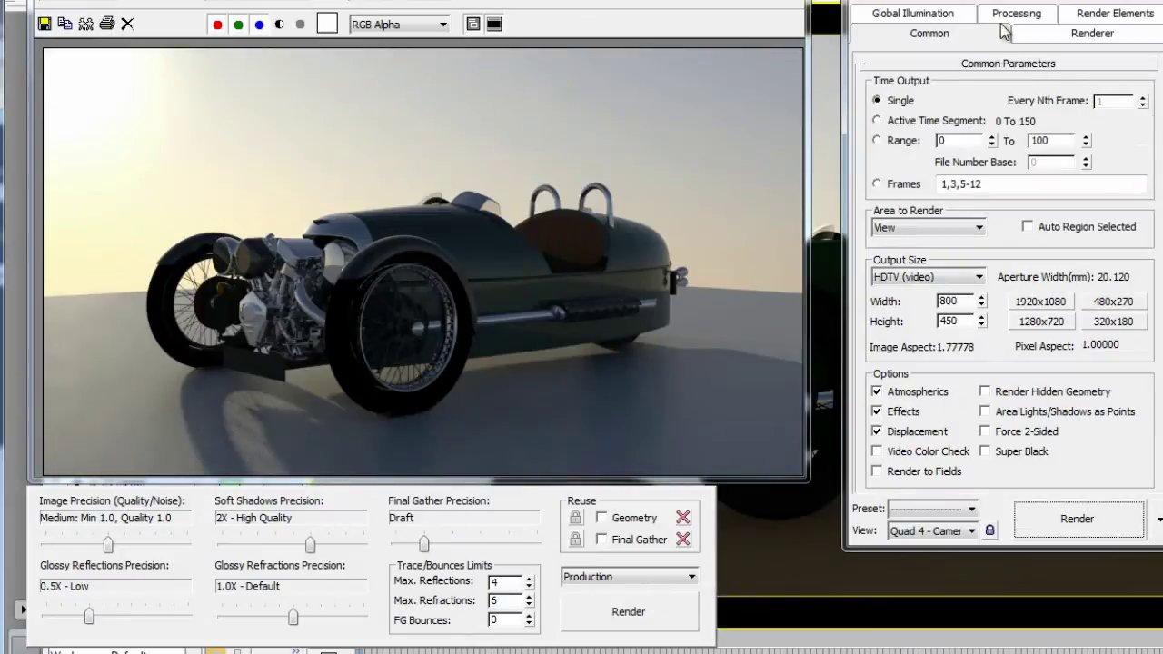
left_click(959, 20)
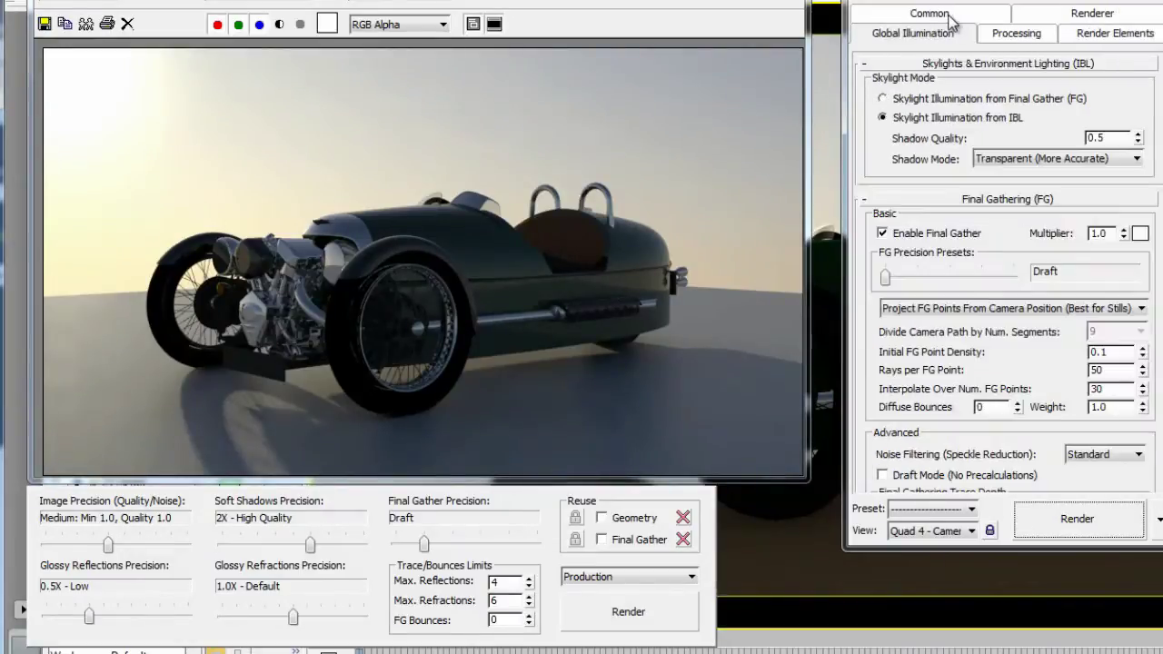
scroll(1009, 273, "down", 10)
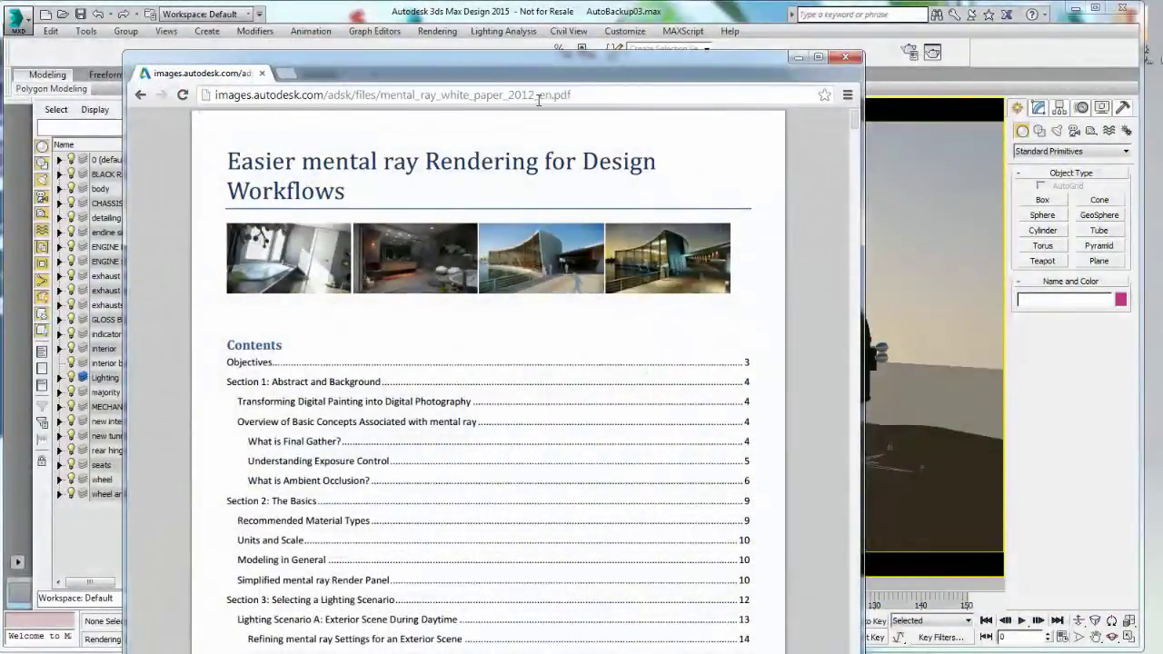
Scroll the mental ray white paper to the Rendered Frame Window diagram and the exterior daytime scene section.
left_click(449, 94)
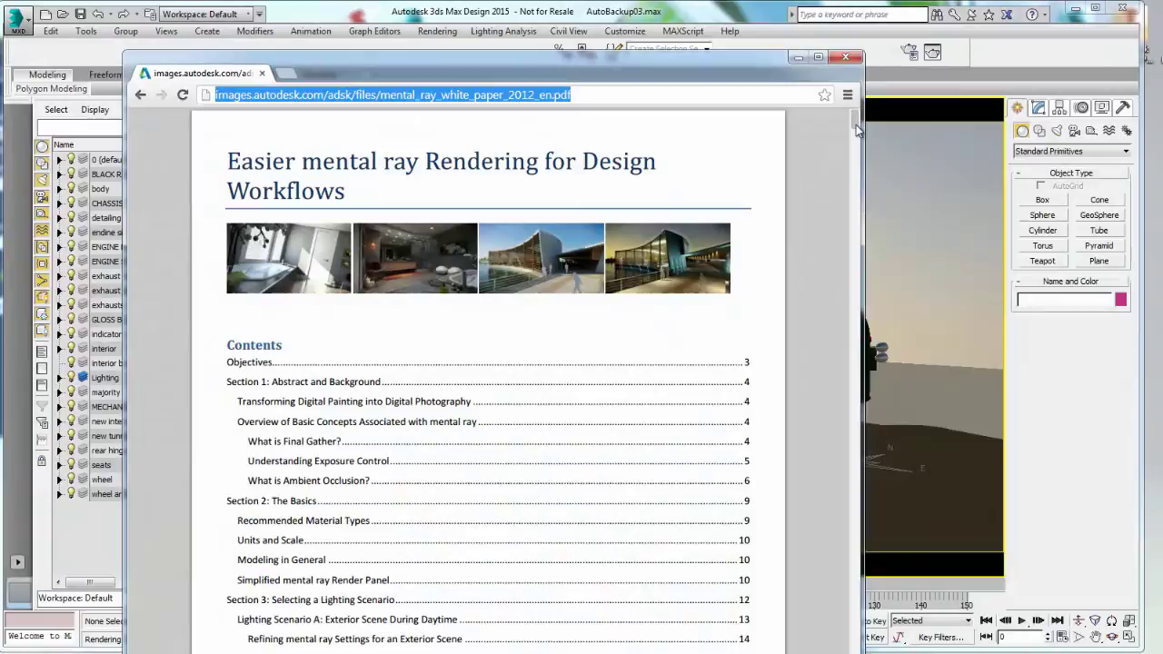
left_click_drag(857, 122, 851, 266)
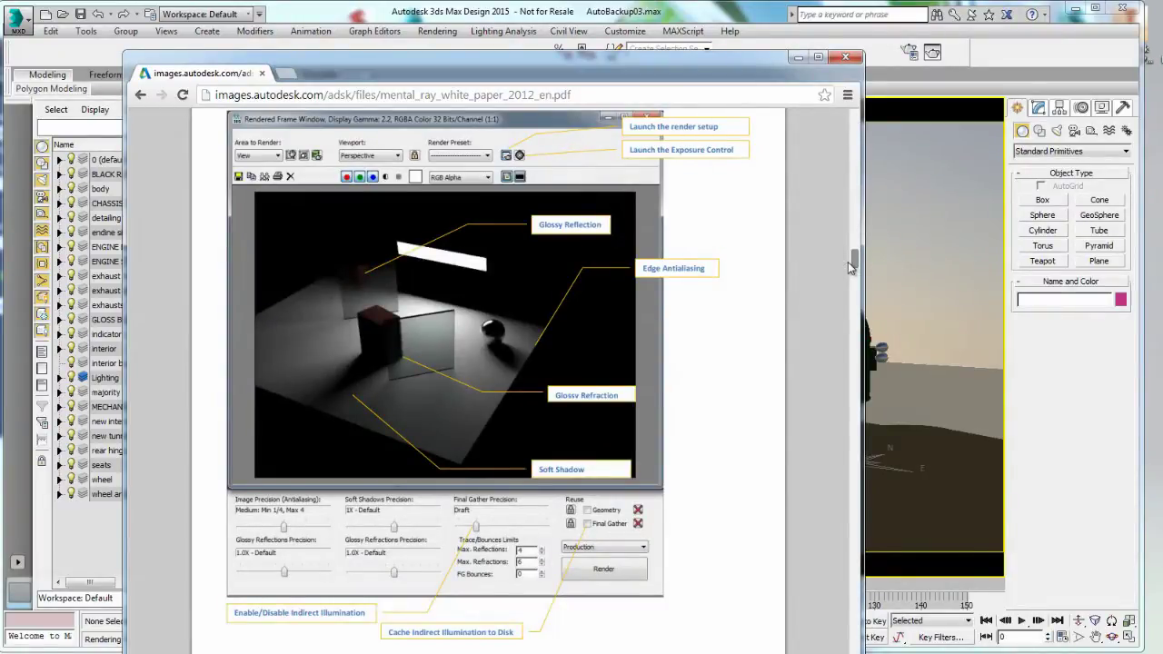
left_click_drag(848, 261, 844, 306)
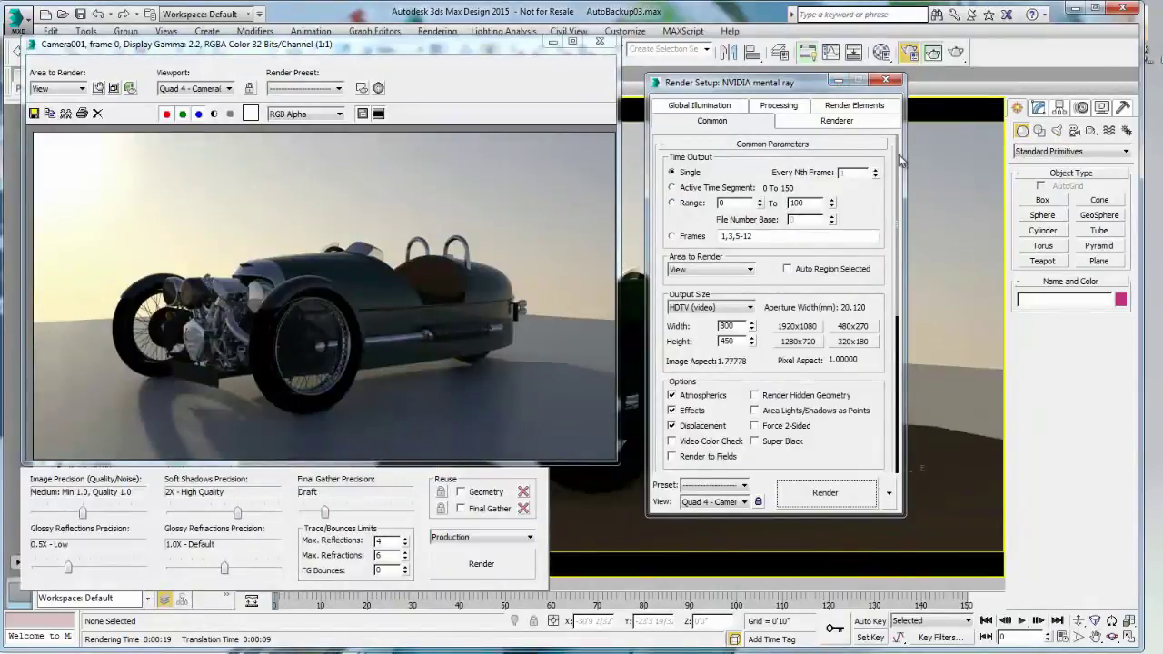
Assign NVIDIA iray as the production renderer and set its rendering duration per frame to Unlimited.
left_click_drag(899, 160, 892, 388)
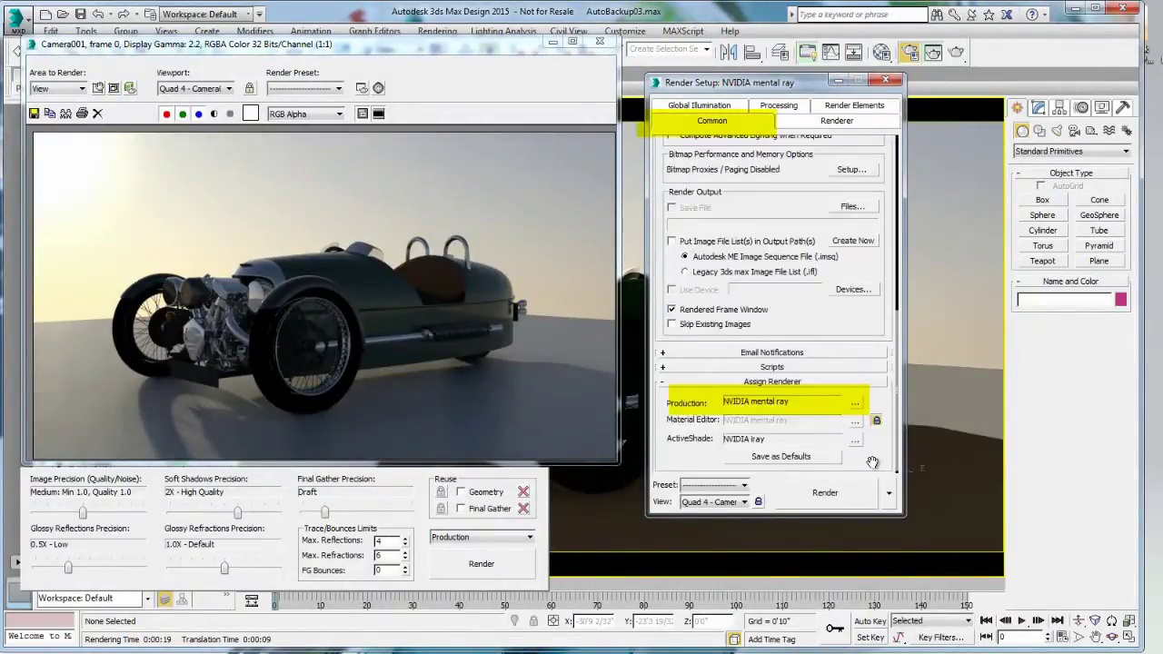
left_click(856, 406)
left_click(709, 216)
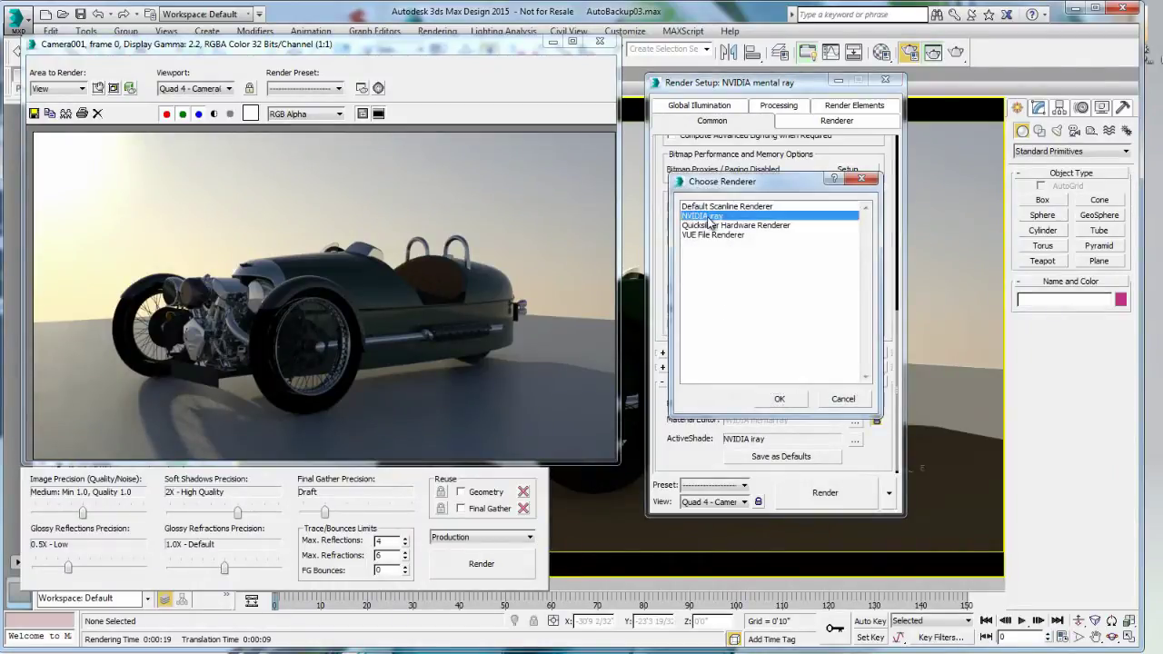
left_click(780, 399)
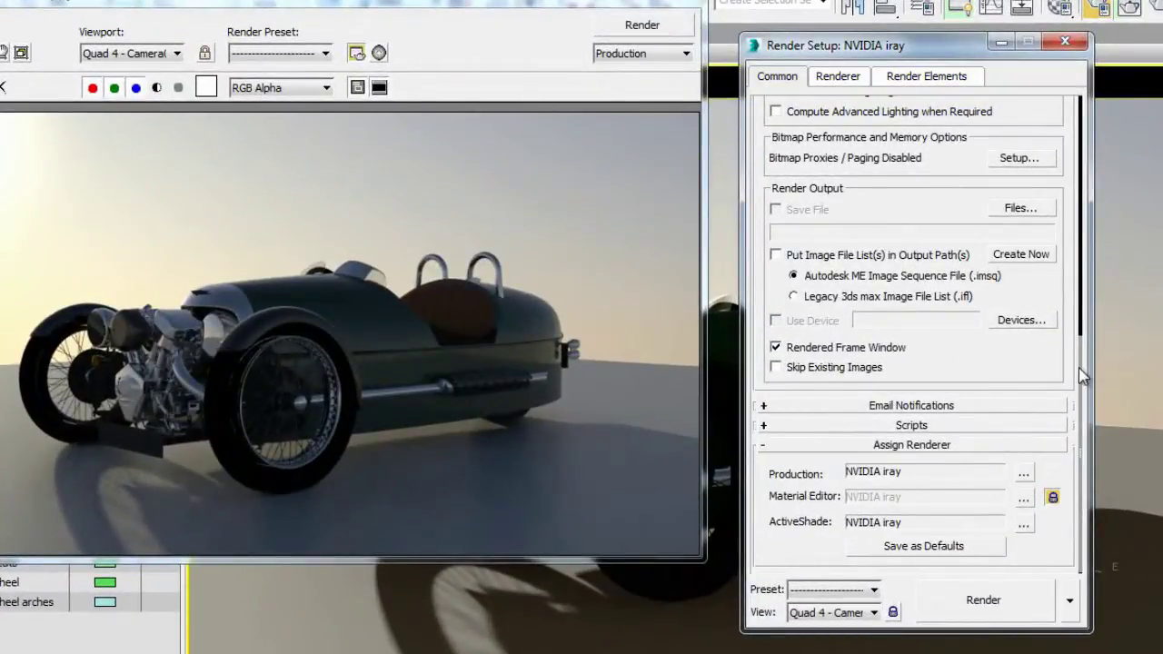
left_click_drag(1081, 374, 1072, 100)
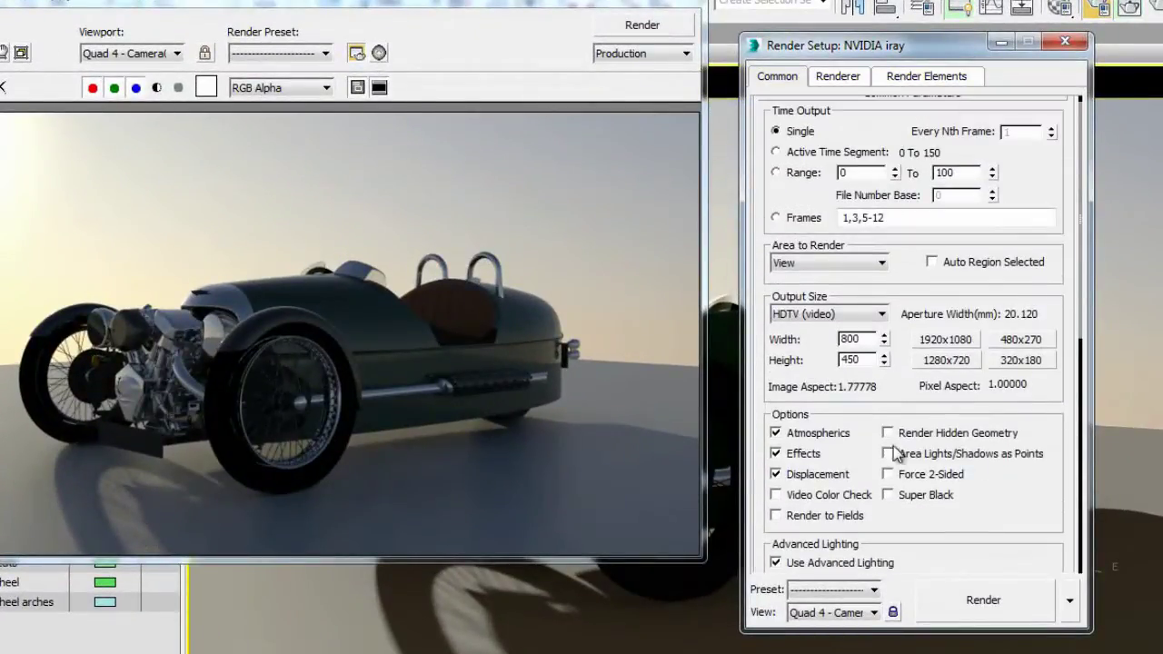
left_click(846, 78)
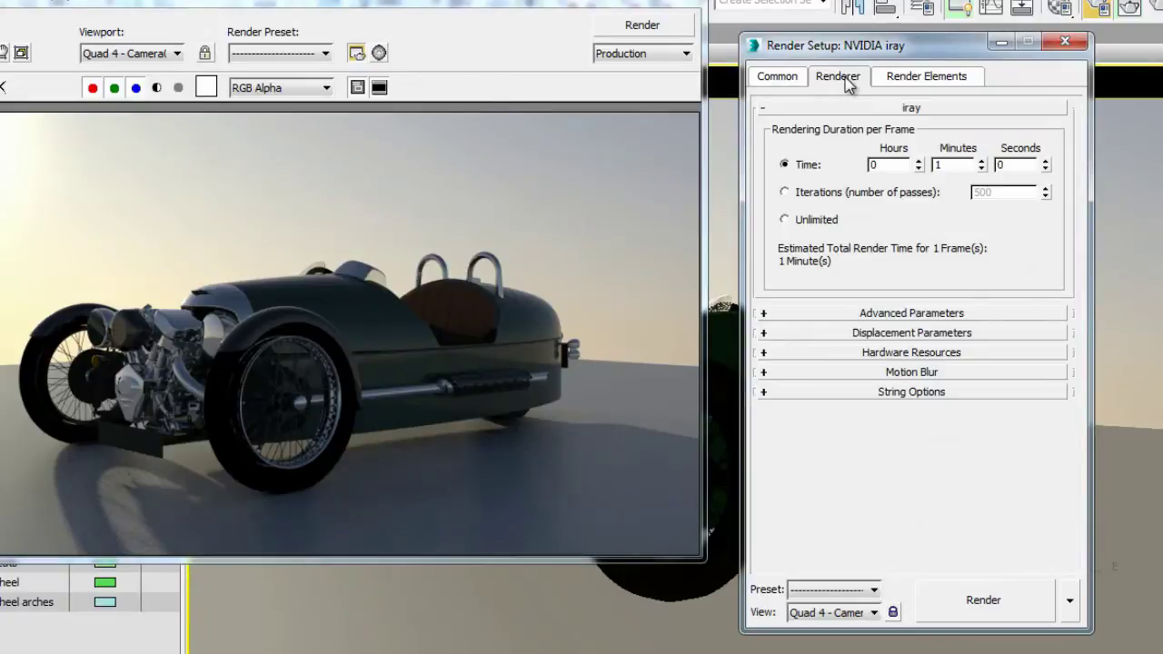
left_click(793, 226)
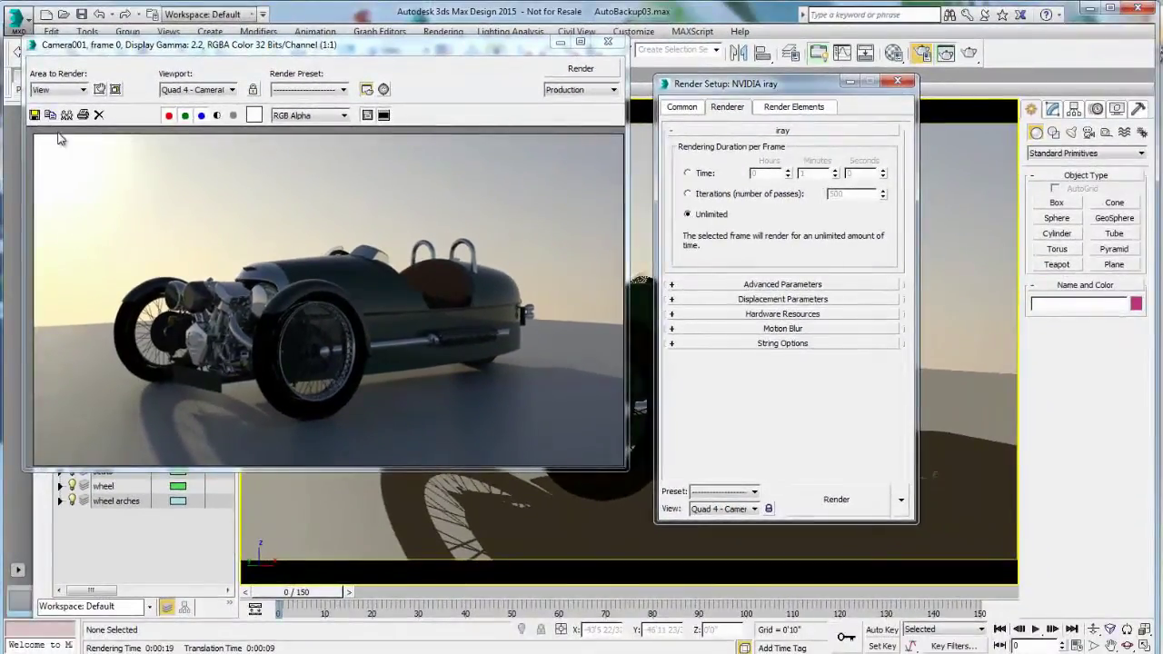
Clone the mental ray rendered frame window and move the copy to the right.
left_click(67, 115)
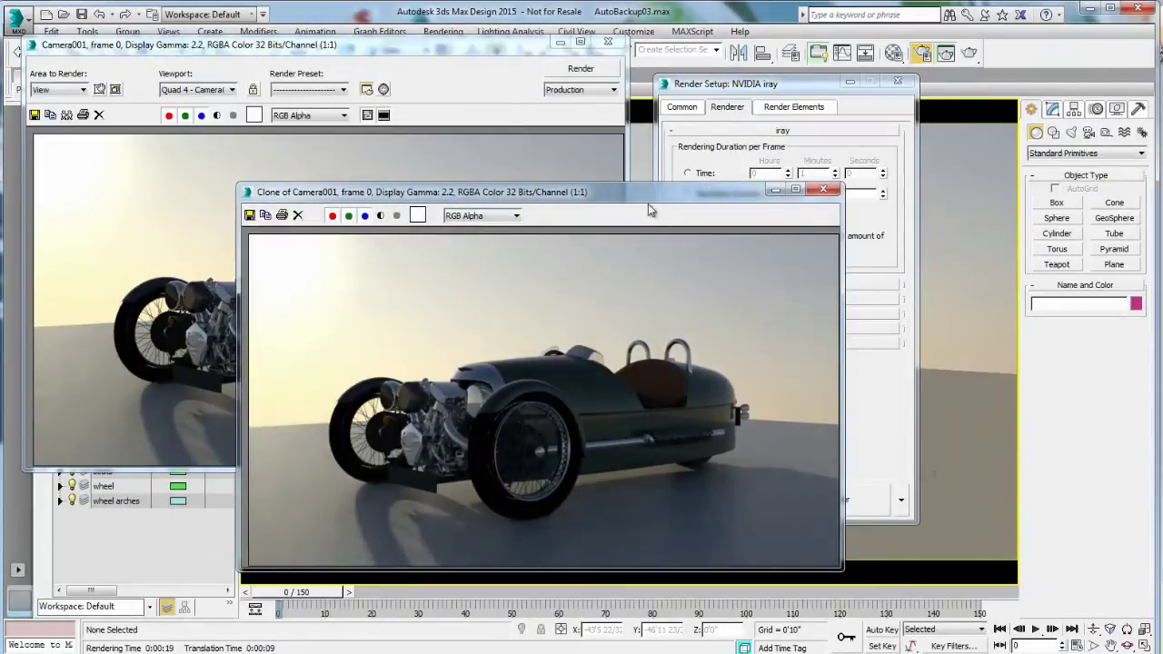
left_click_drag(648, 203, 939, 212)
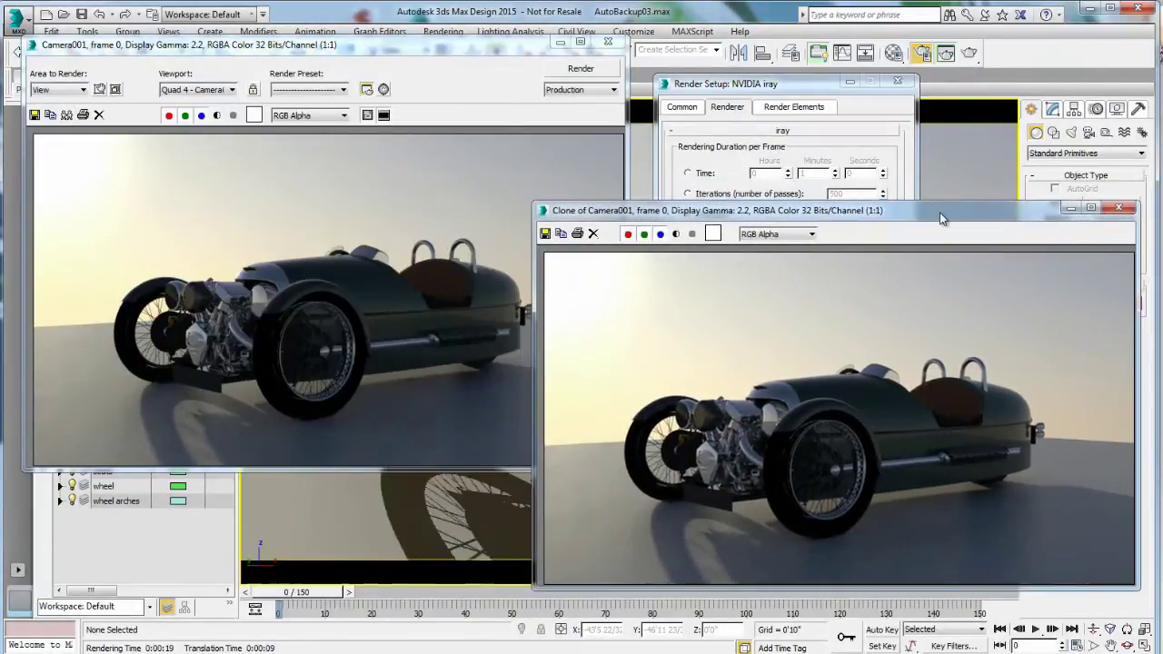
left_click(492, 42)
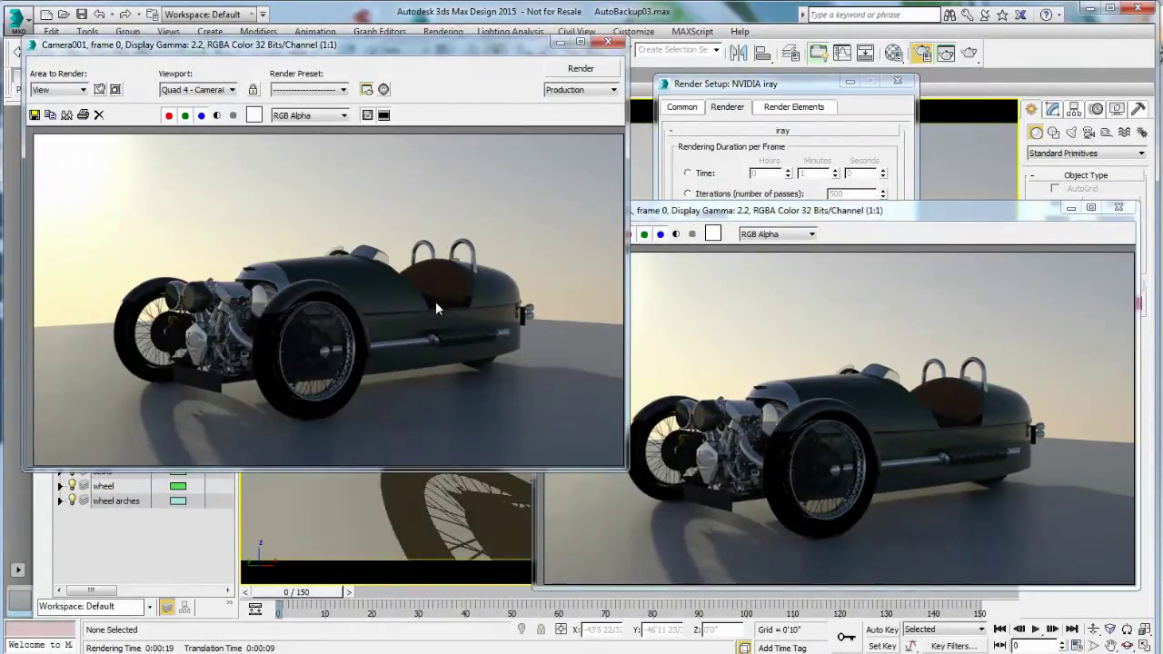
Render the car with iray, expand the progress statistics, then stop the render with Esc.
left_click(797, 89)
left_click(837, 500)
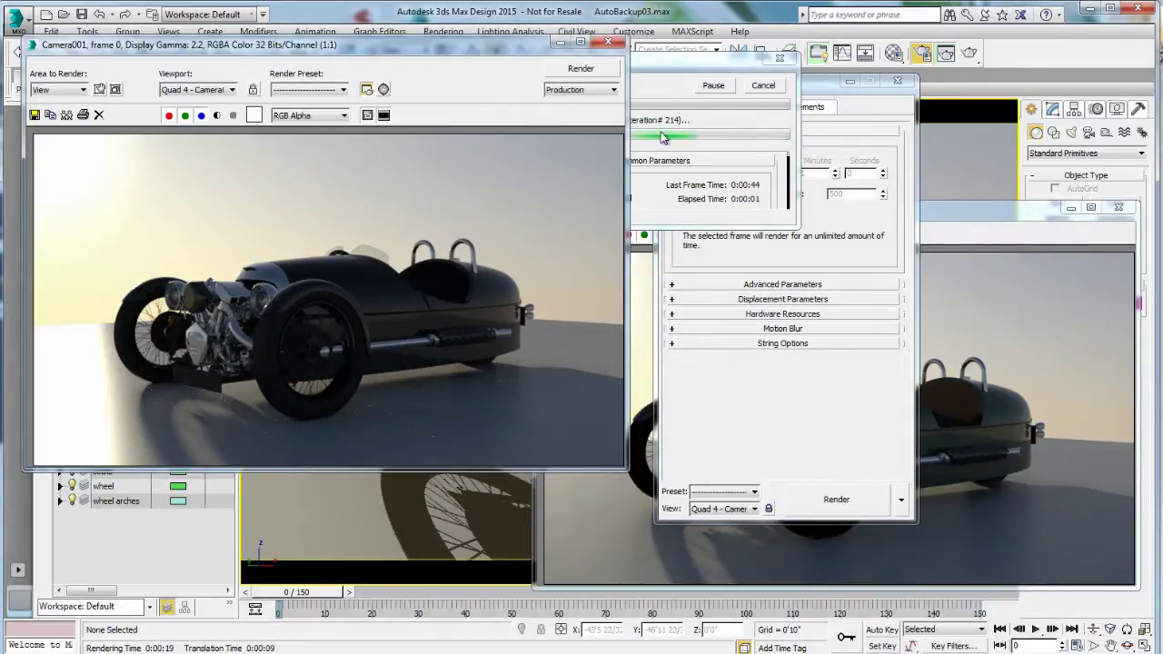
left_click(689, 66)
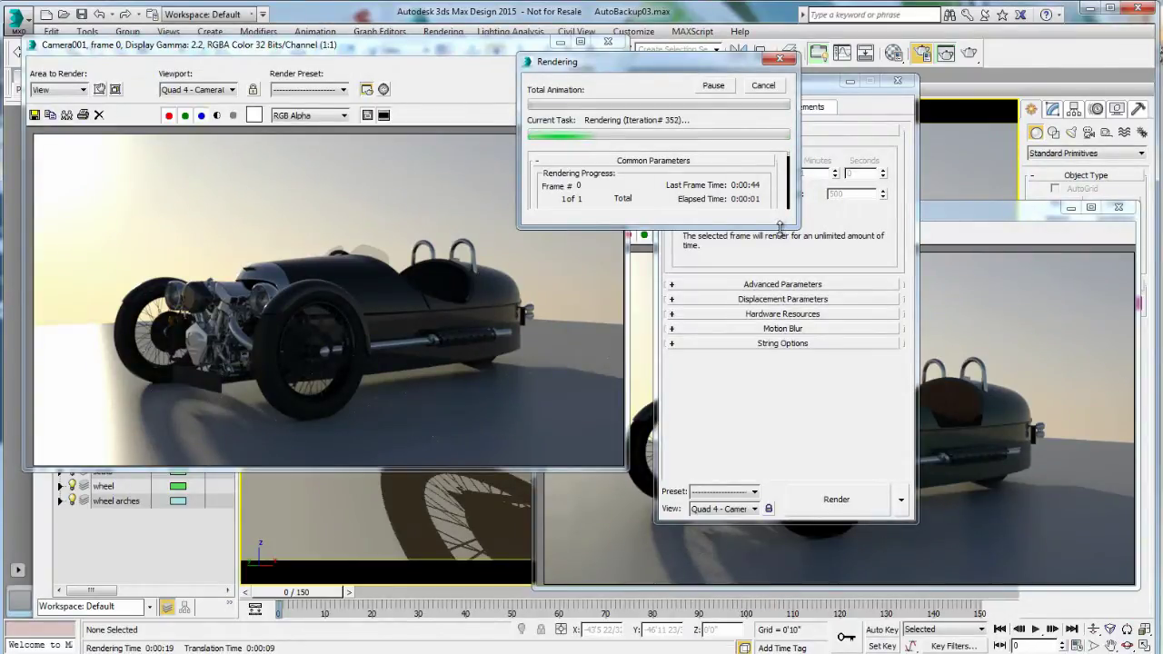
left_click_drag(780, 228, 763, 445)
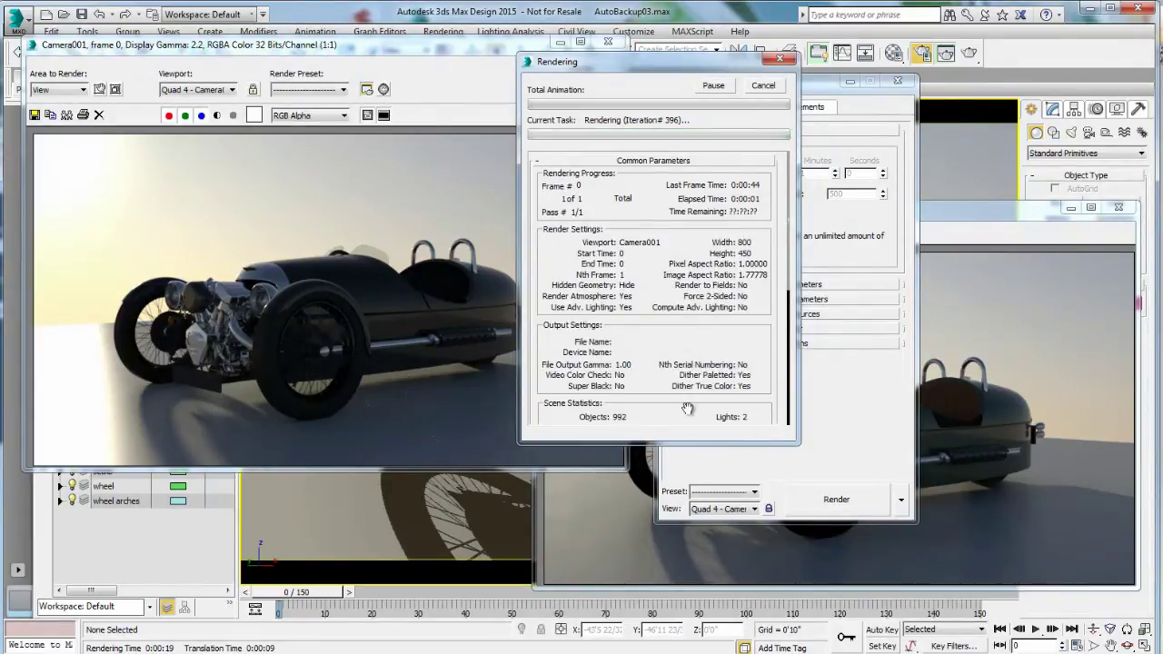
key("Escape")
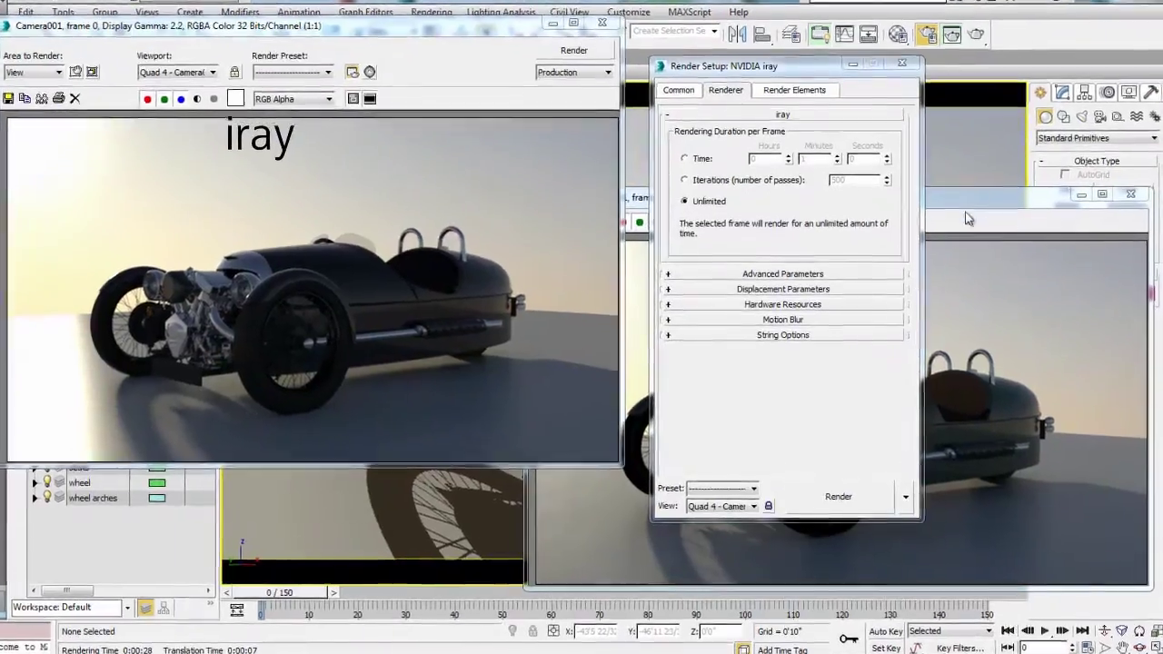
Bring the cloned mental ray render window to the front.
left_click(963, 219)
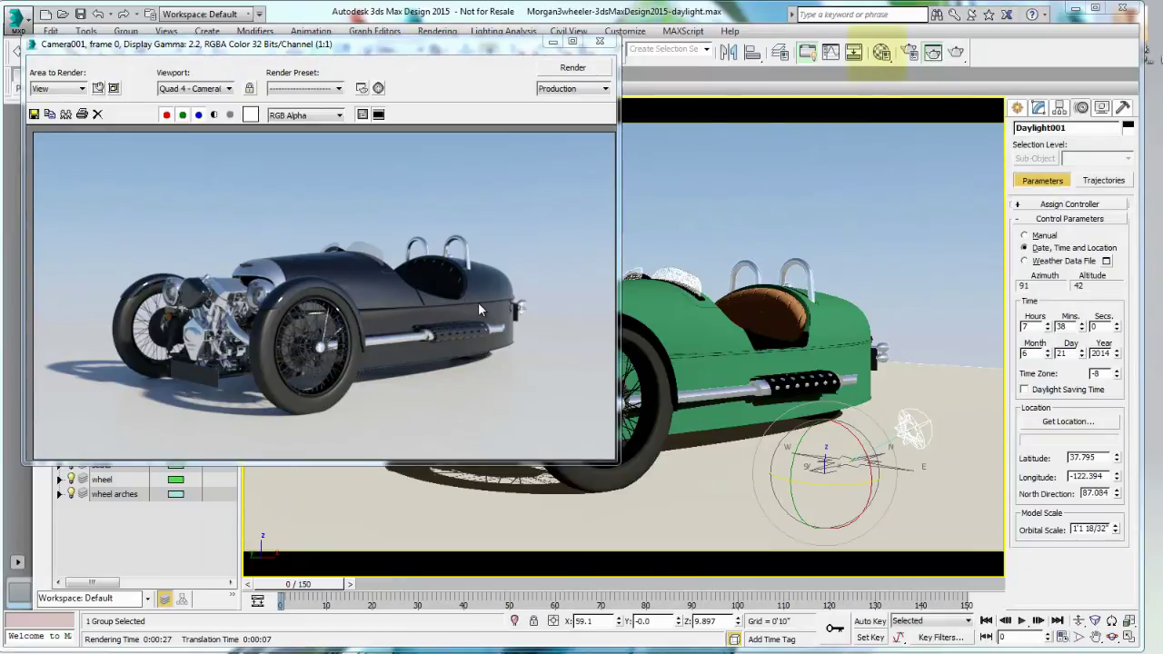
Open the Material Editor on the Car Body slot and bring up its Autodesk Metallic Paint type list.
left_click(882, 56)
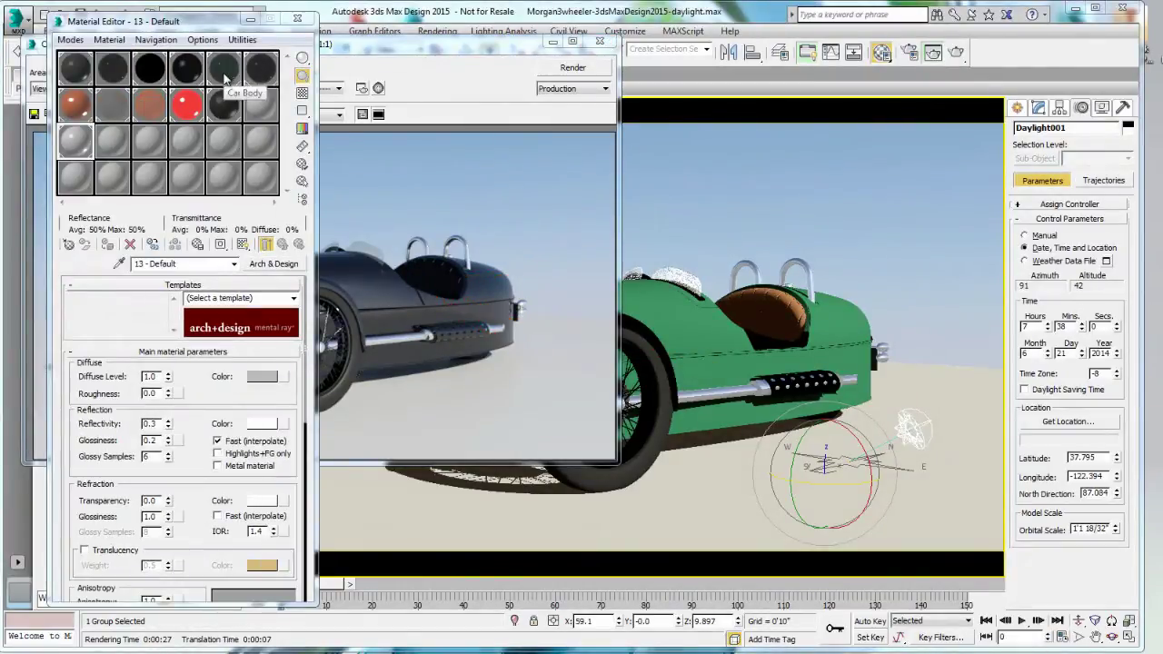
left_click(223, 67)
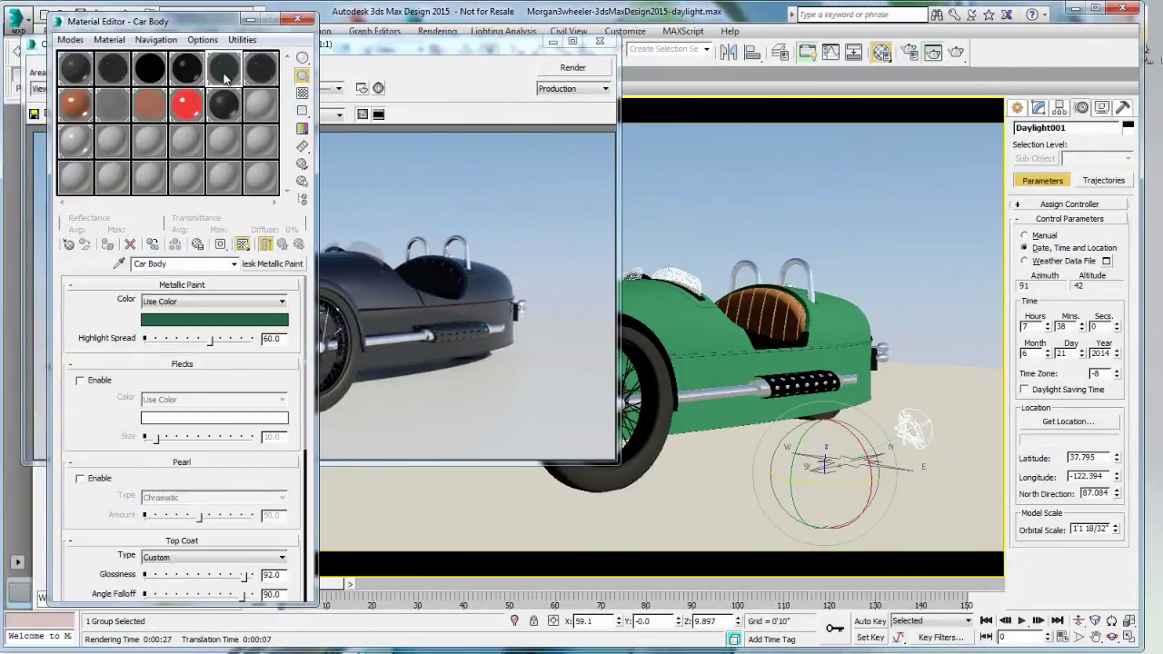
left_click(269, 264)
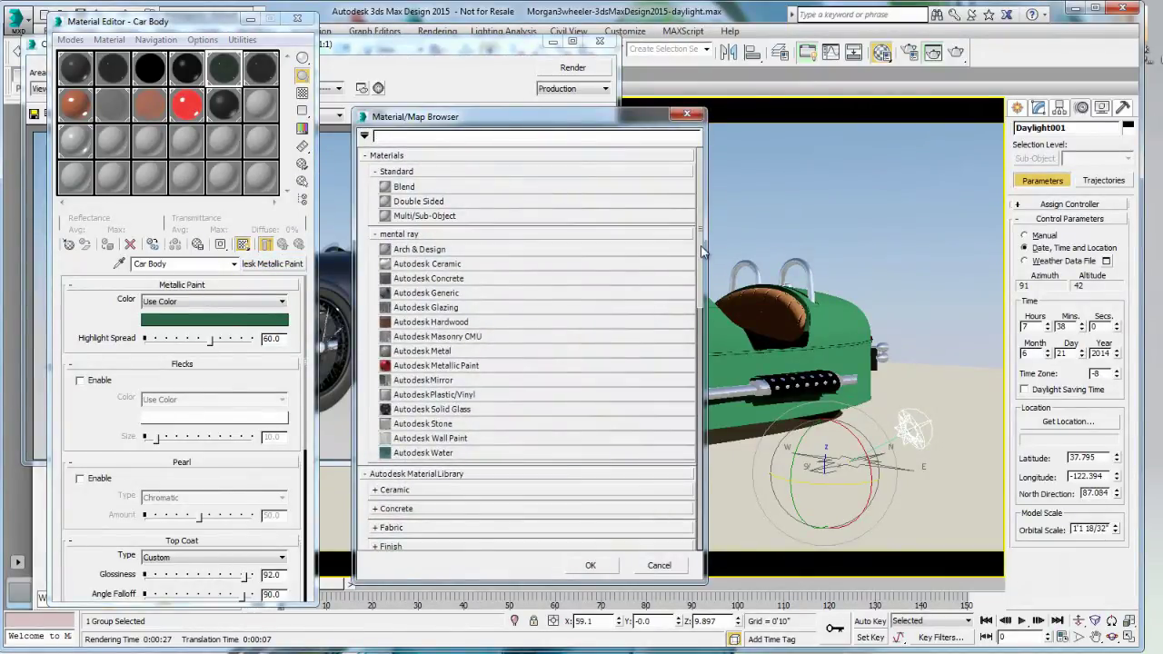
Dismiss the material type list and copy the Car Body's green paint colour.
left_click_drag(702, 247, 702, 261)
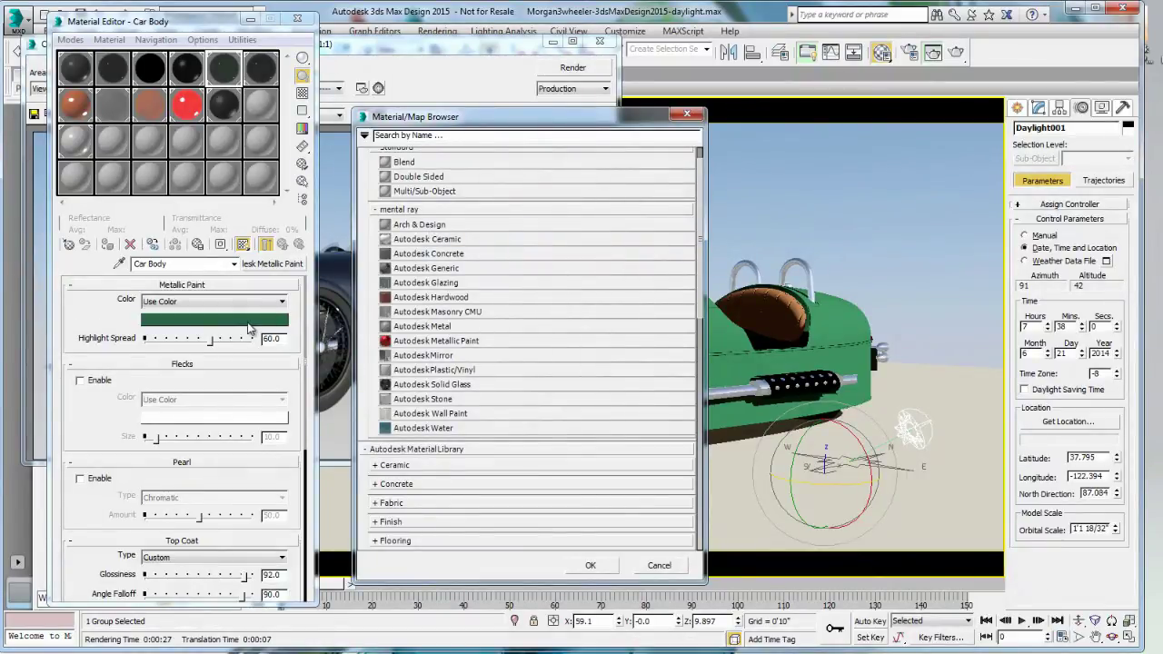
key("Escape")
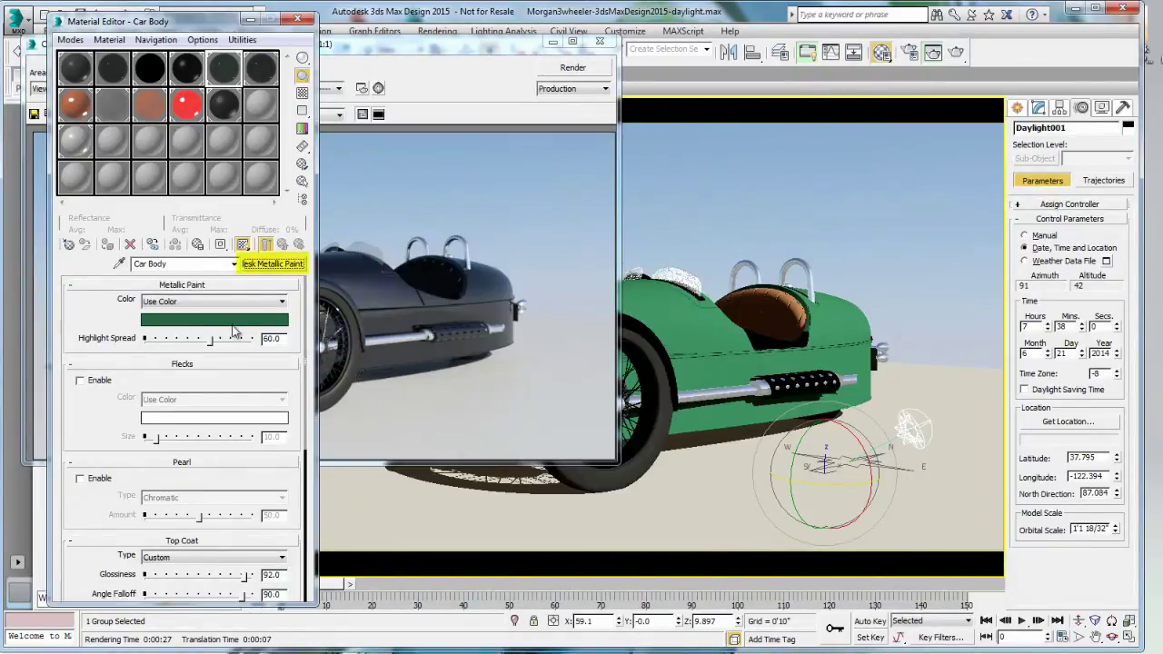
right_click(234, 327)
left_click(267, 332)
Switch Car Body to an Arch & Design material and apply the Glossy Finish template.
left_click(273, 264)
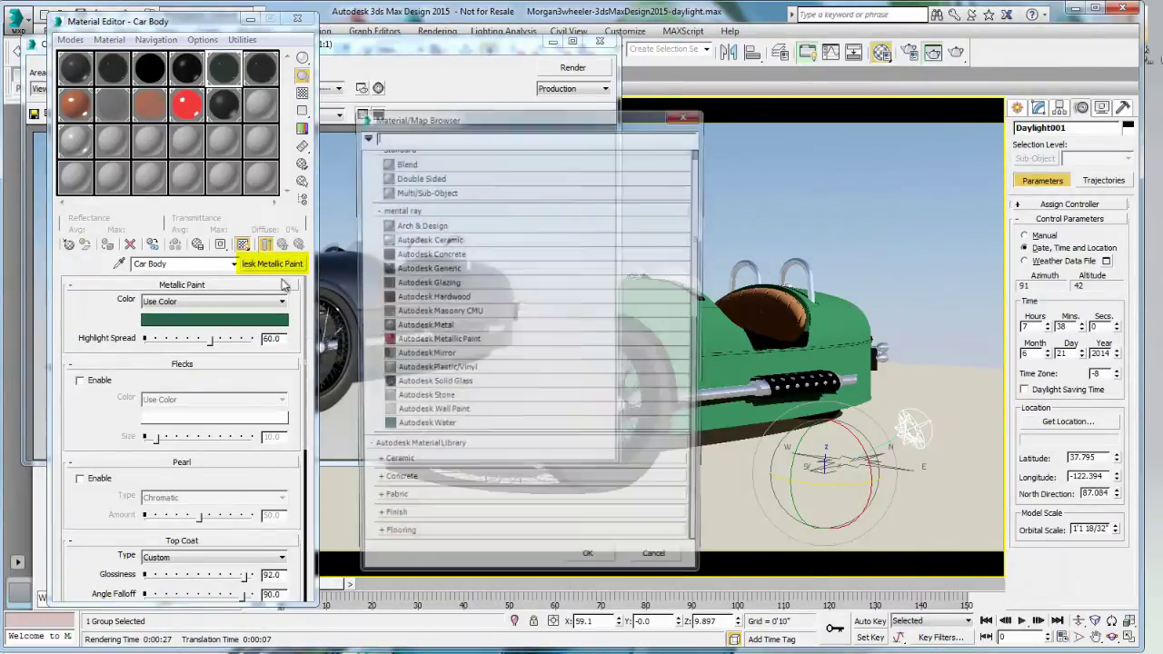
left_click(435, 225)
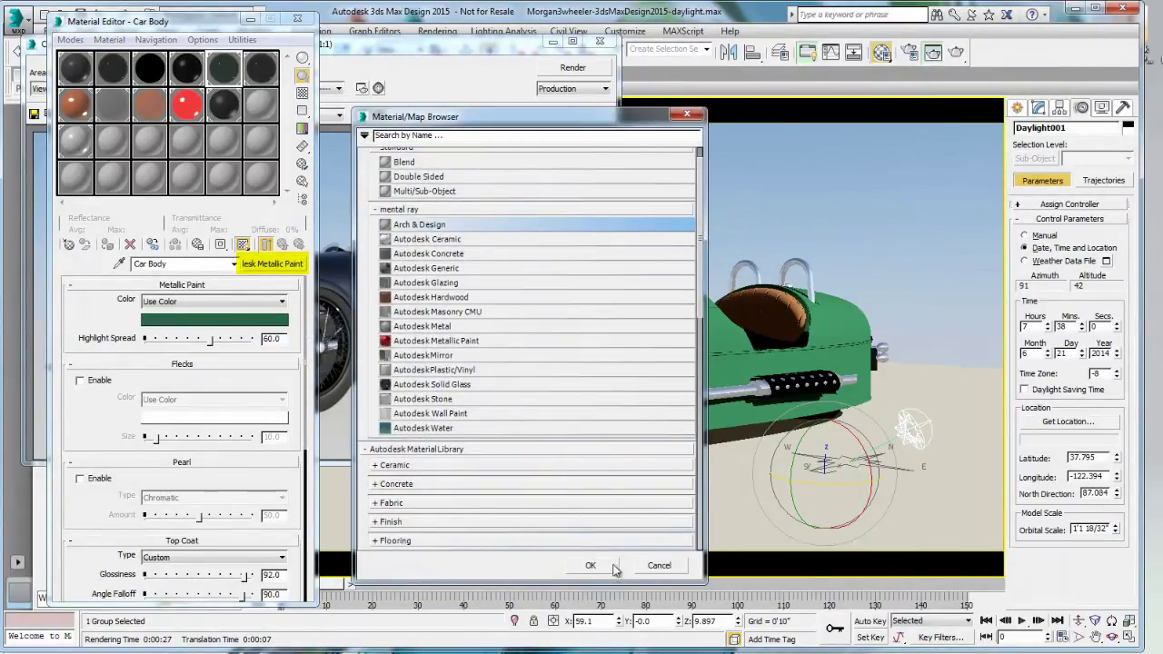
left_click(591, 565)
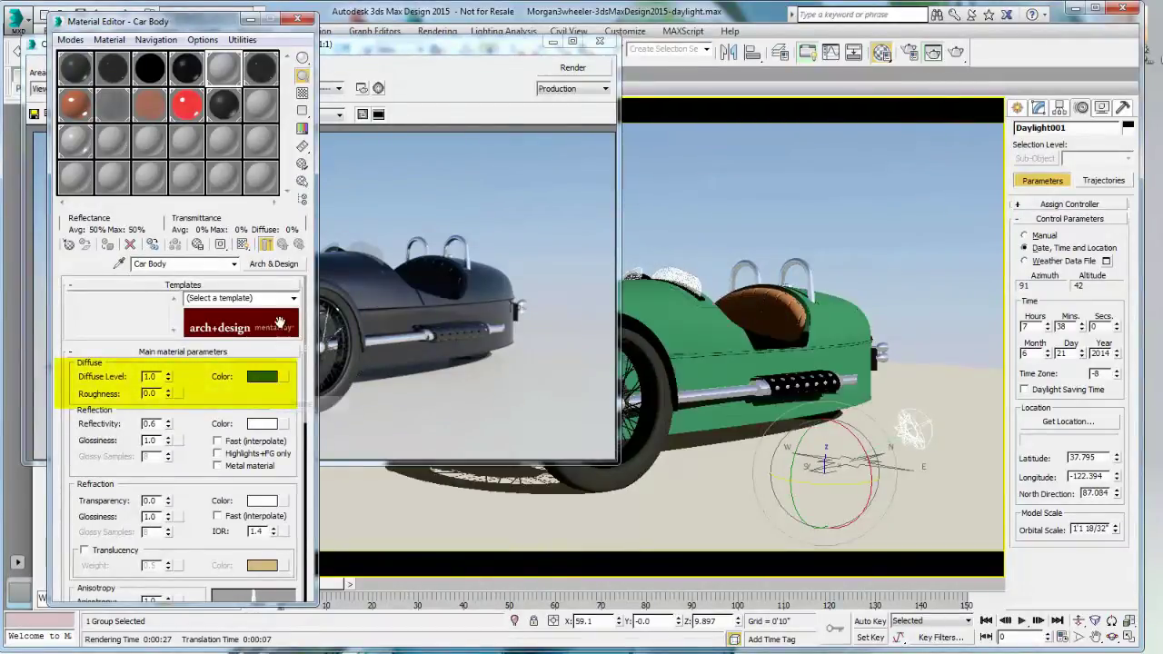
left_click(295, 300)
left_click(268, 338)
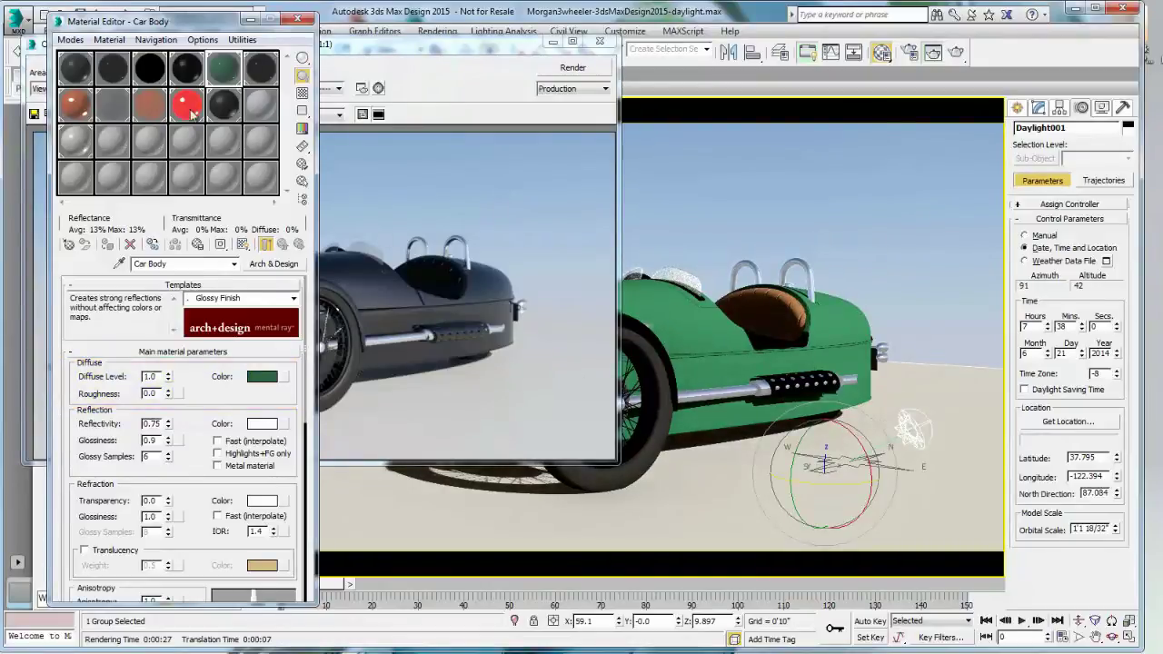
Inspect the Dash-wood and orange light materials, then pick the seat's Brown Leather into an unused slot.
left_click(76, 109)
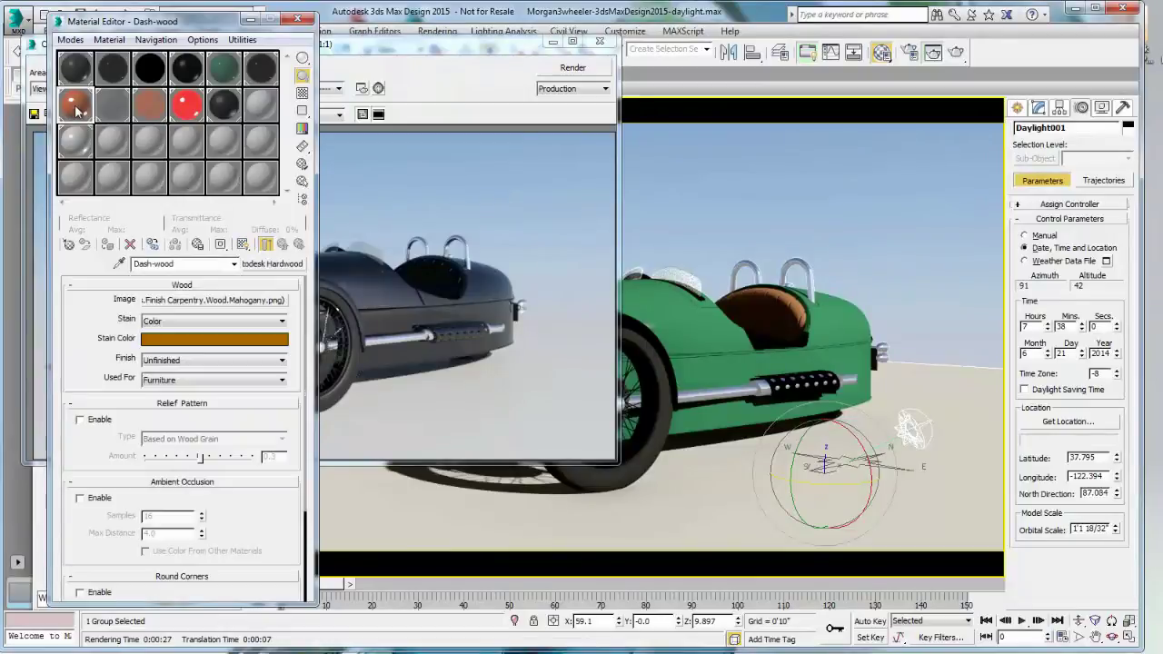
left_click(155, 110)
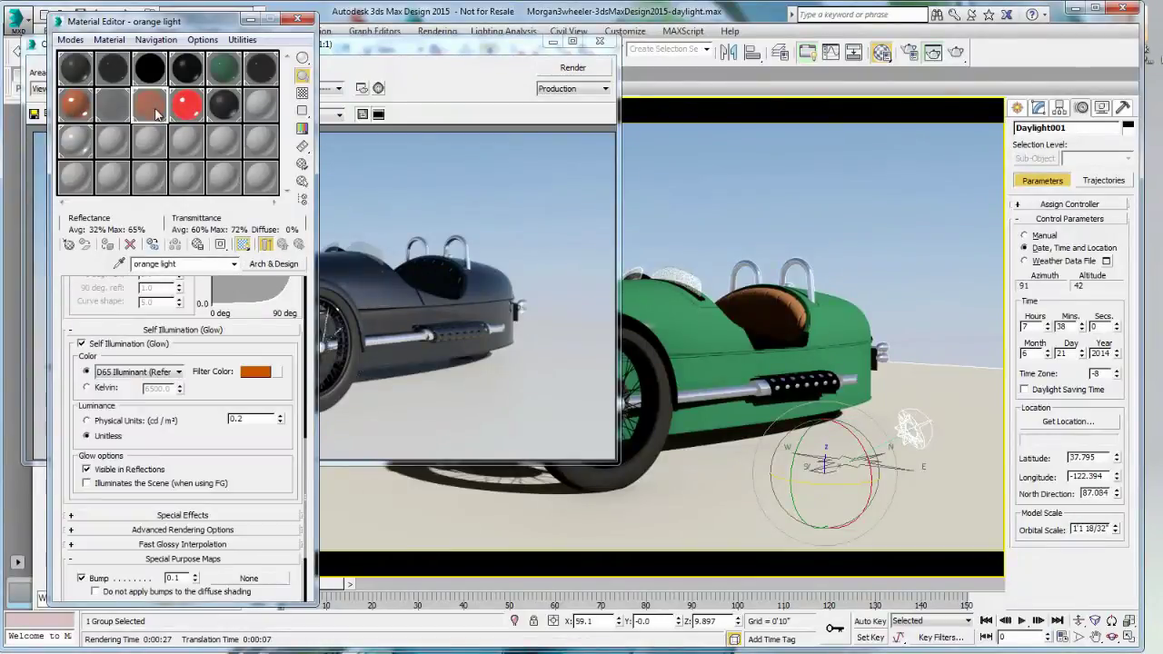
left_click(250, 122)
left_click(118, 264)
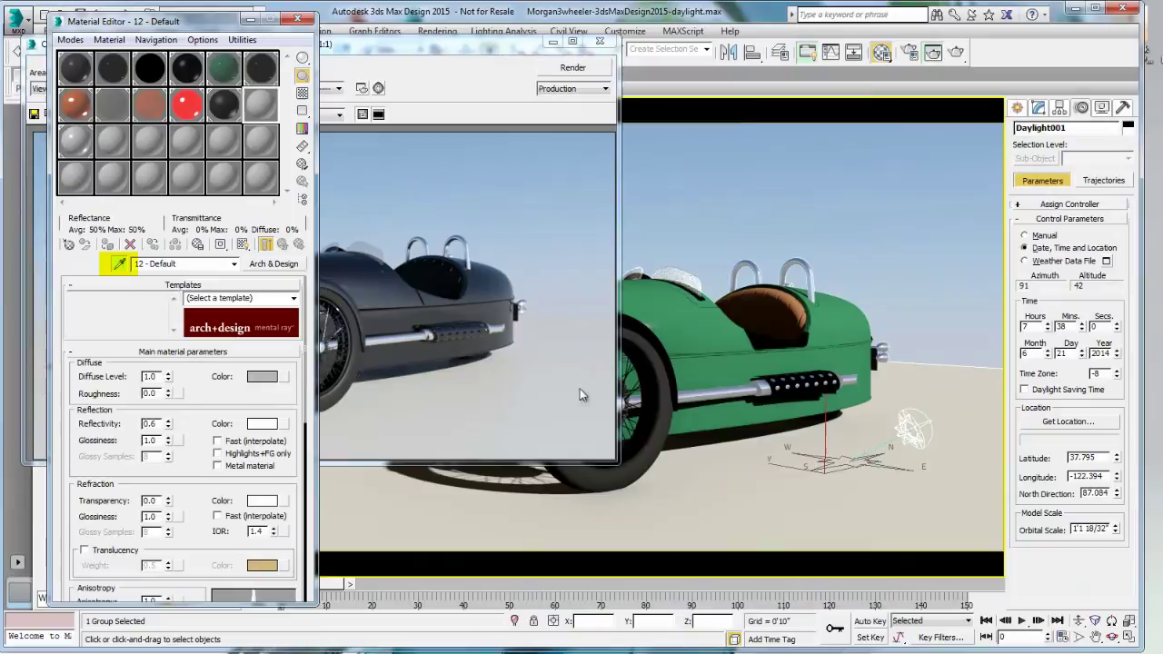
left_click(771, 293)
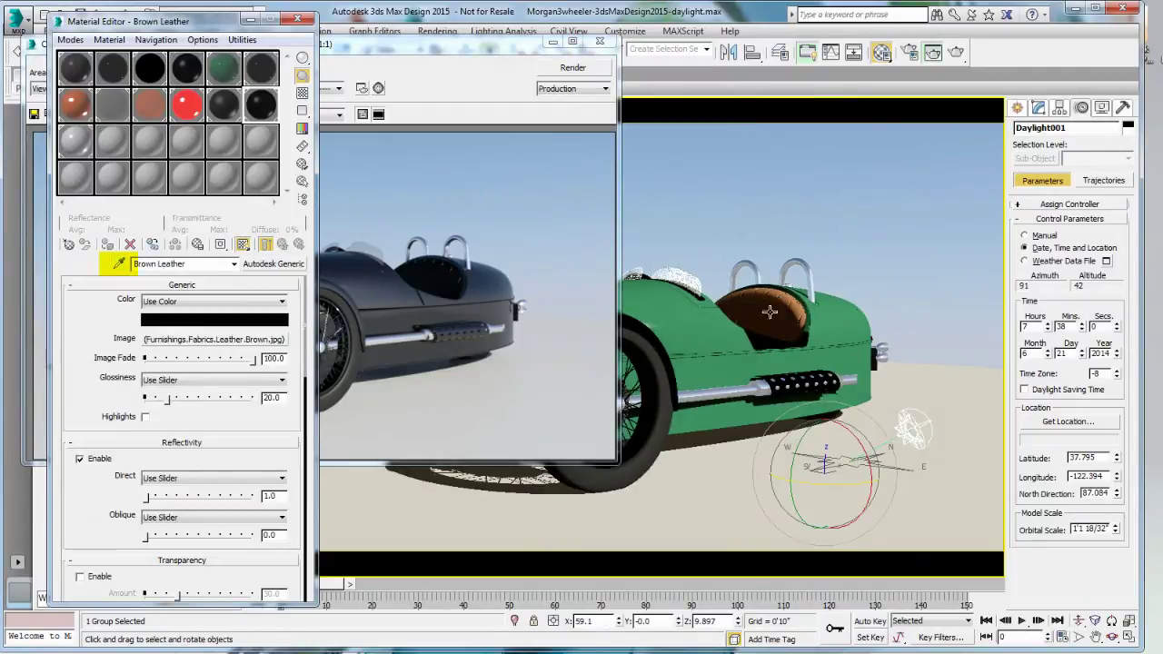
Convert Brown Leather to Arch & Design with the Leather template, check its diffuse noise map, and render.
left_click(273, 263)
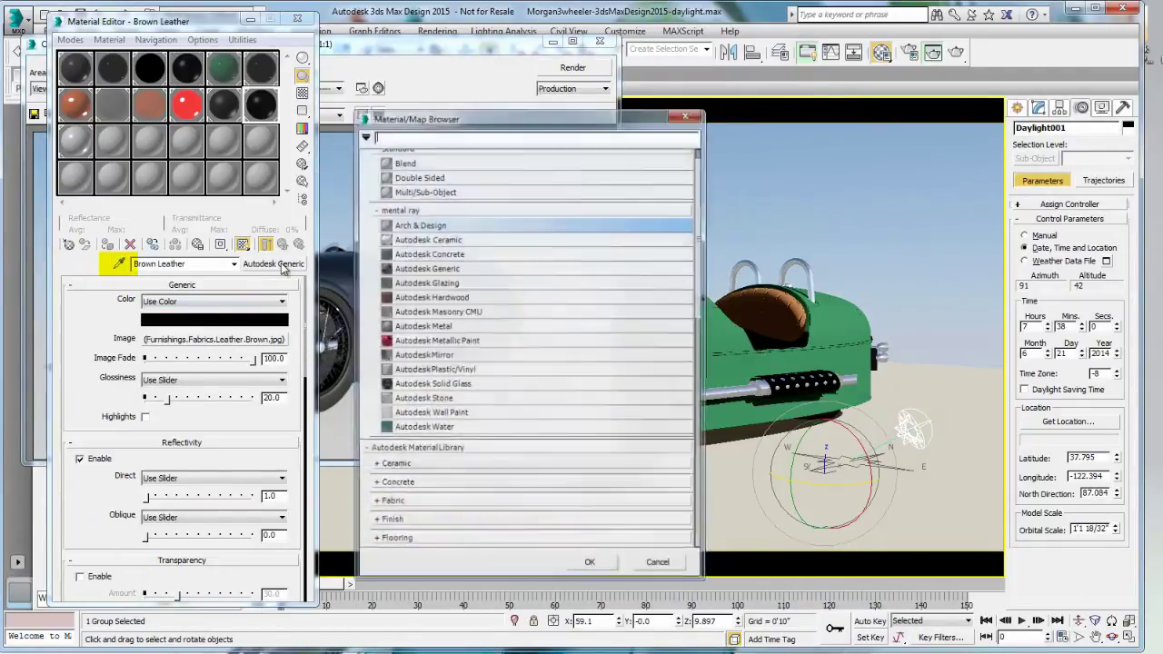
left_click(591, 565)
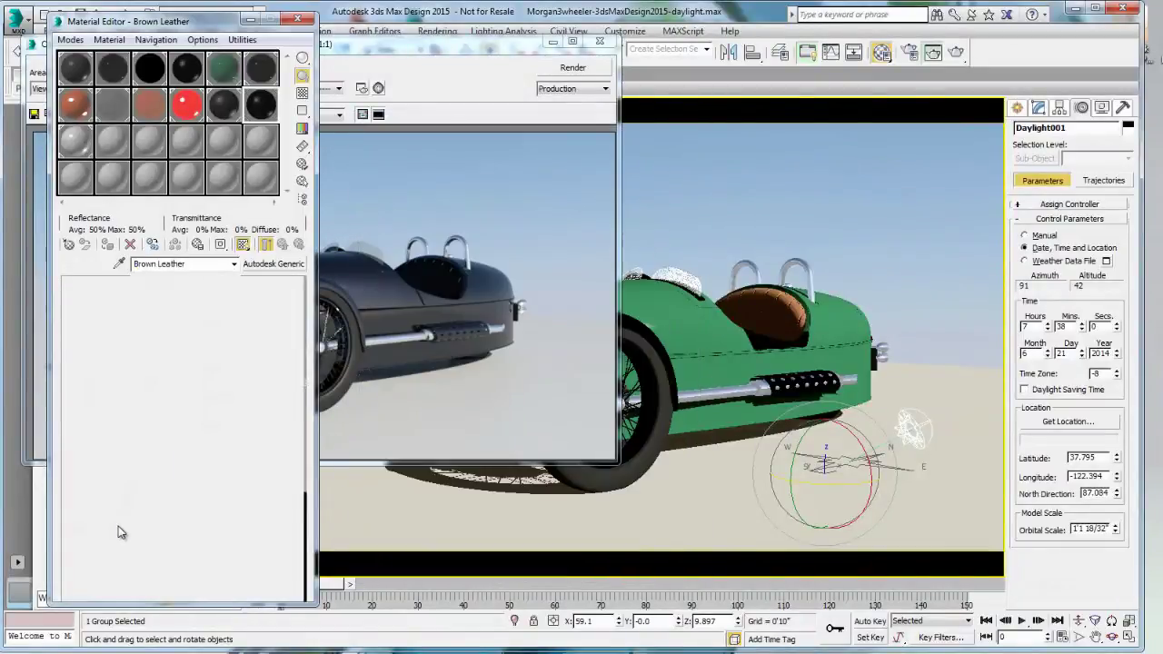
left_click(292, 299)
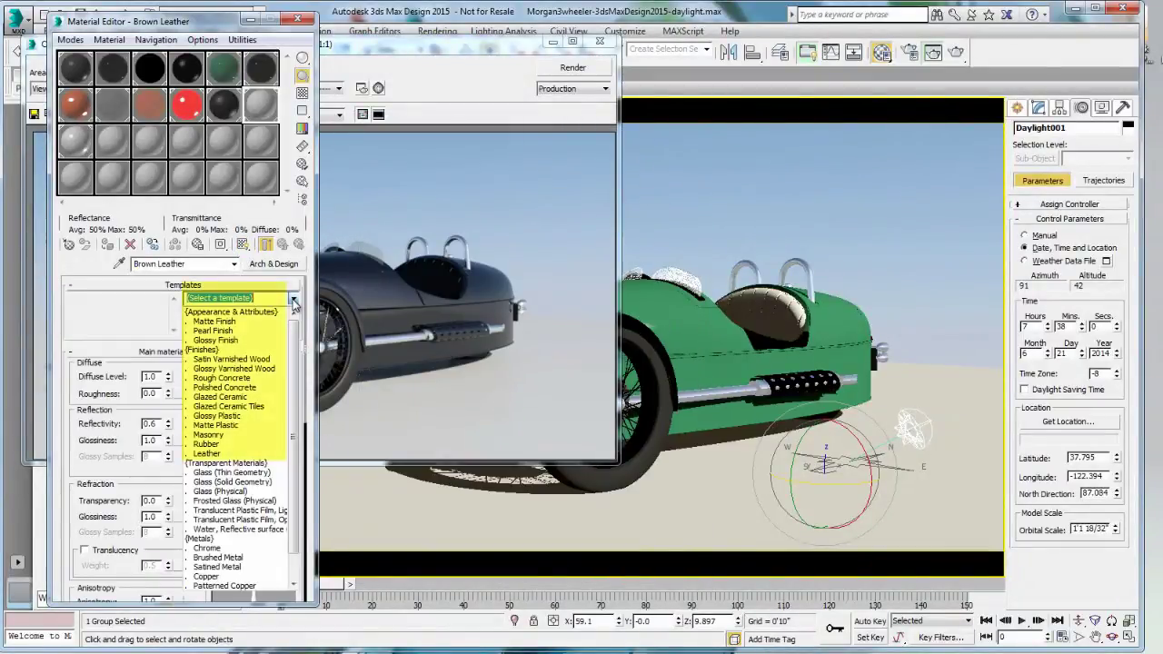
left_click(208, 454)
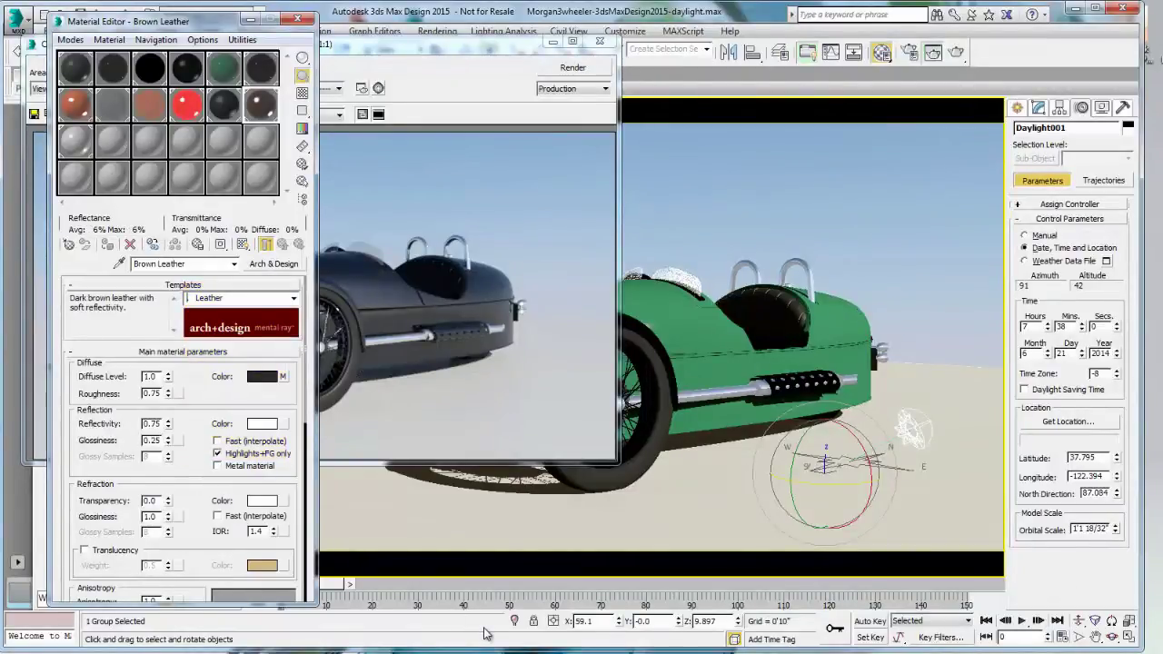
left_click(282, 376)
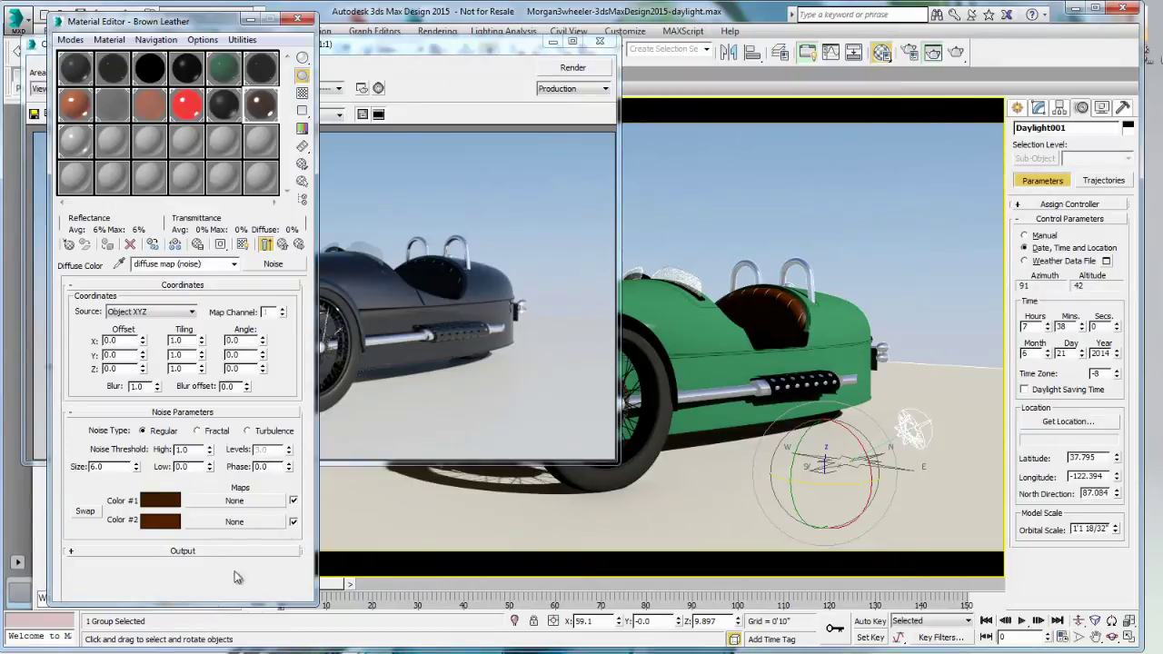
left_click(573, 67)
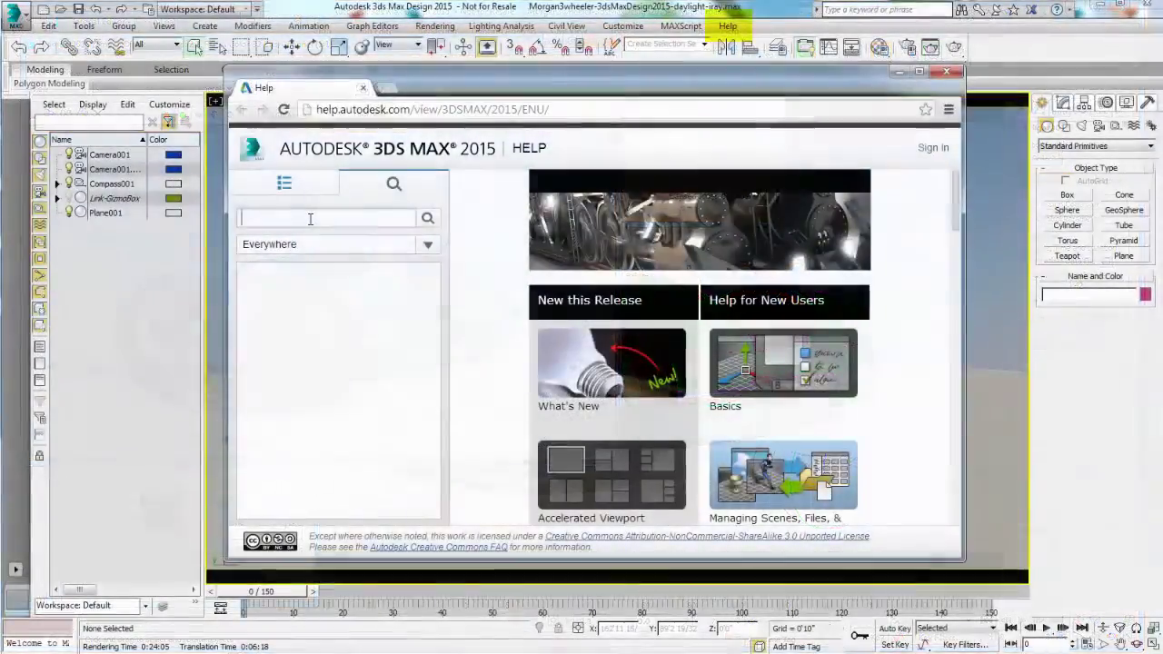
Search the Help for 'iray renderer' and open the iray Renderer topic.
type("iray rendere")
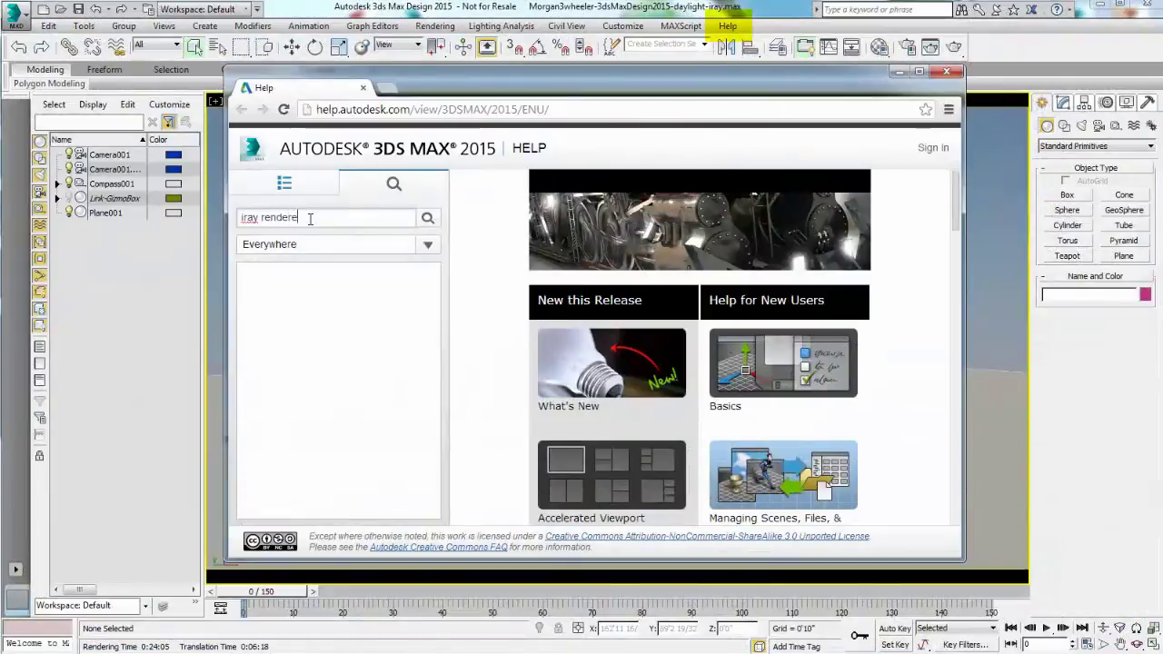
type("r")
left_click(429, 220)
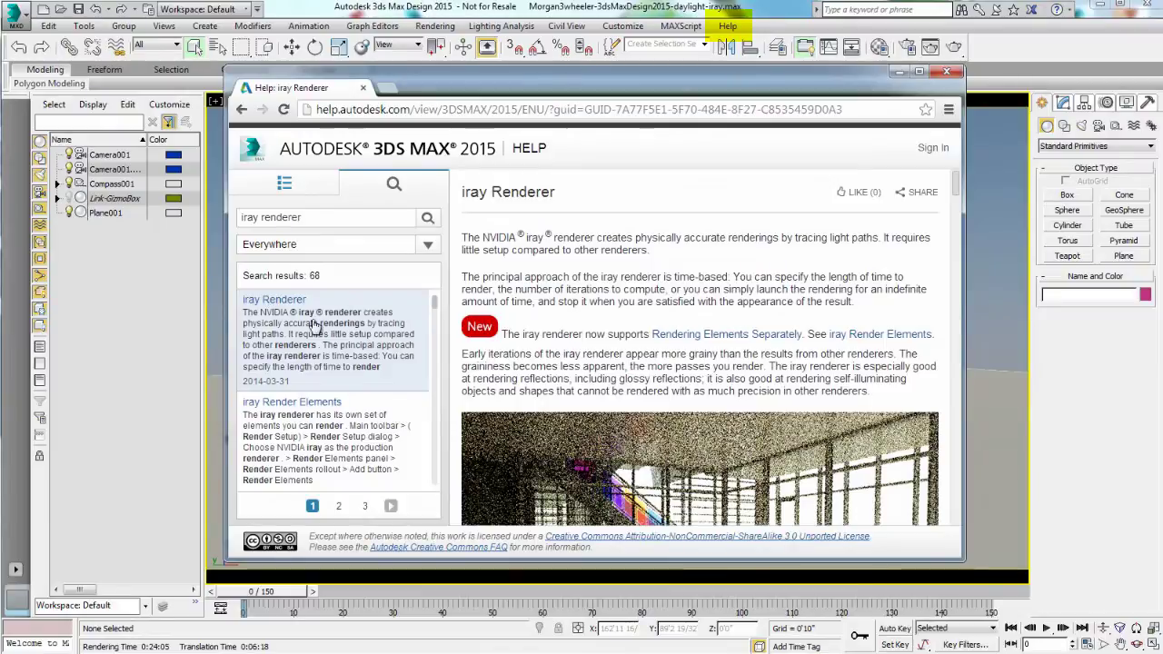
scroll(738, 344, "down", 15)
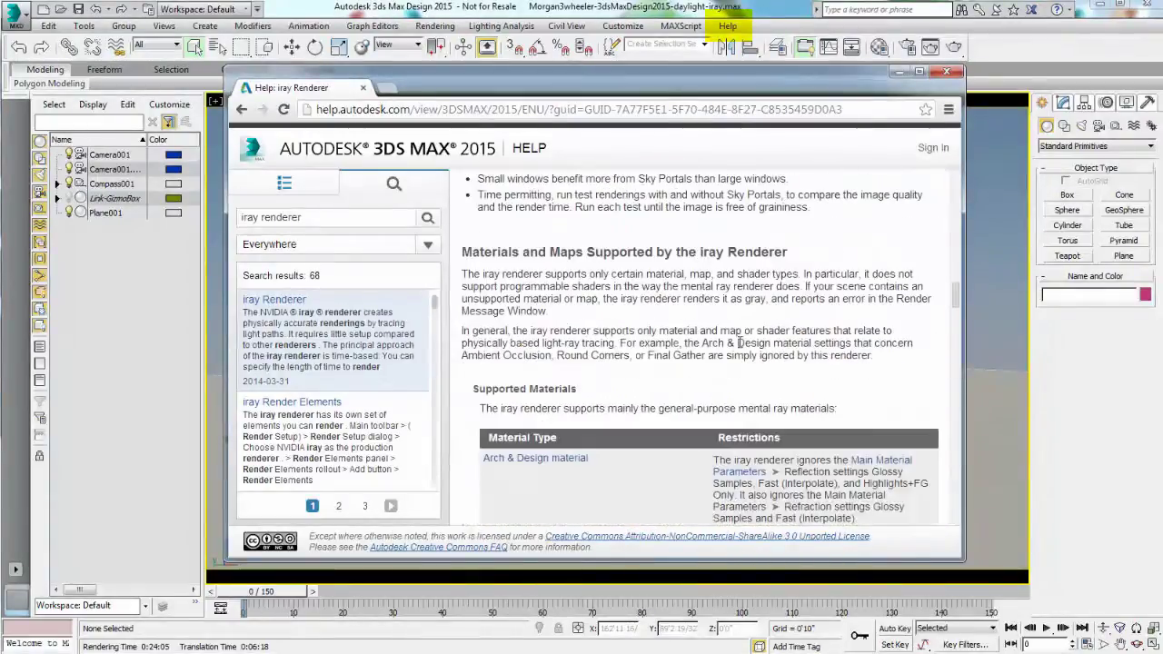
left_click_drag(461, 251, 934, 255)
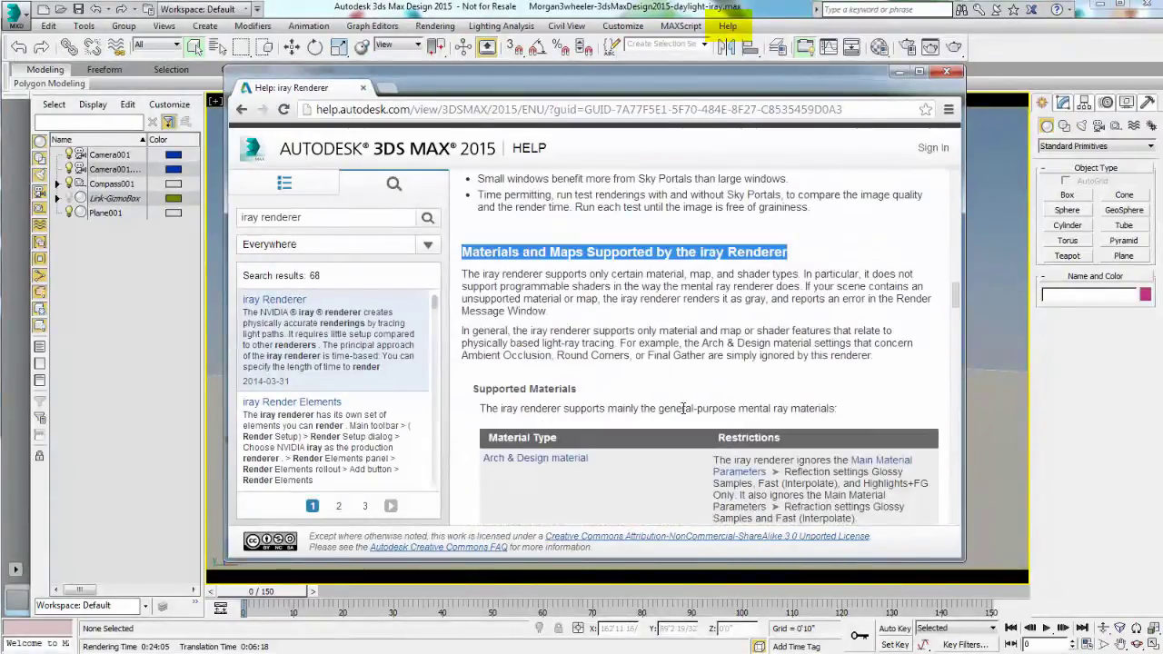
Read through the supported materials and maps tables, marking the note on Autodesk material reflections.
scroll(613, 262, "down", 3)
scroll(652, 321, "down", 3)
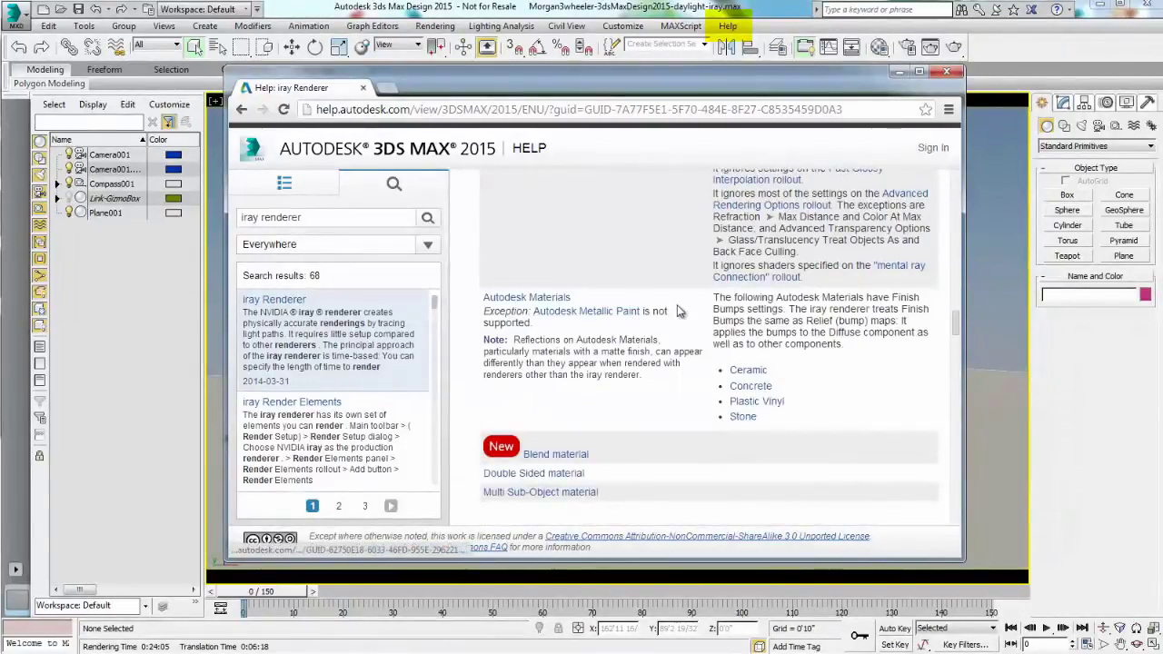
left_click_drag(643, 375, 484, 340)
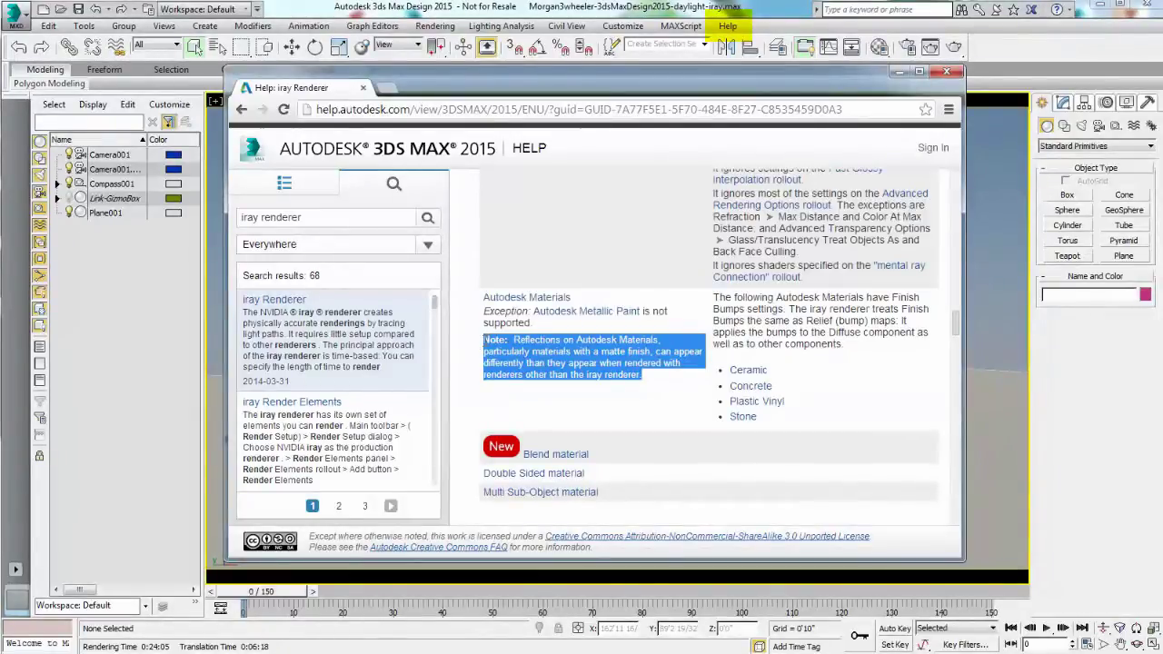
left_click(664, 401)
scroll(664, 402, "down", 3)
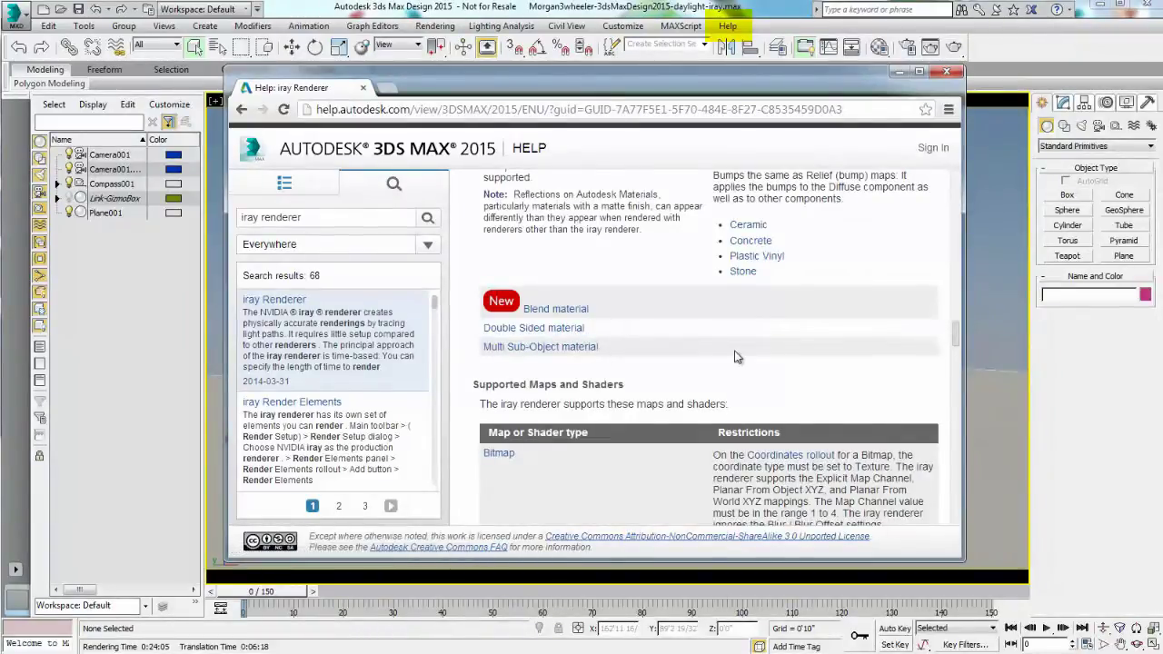
scroll(736, 354, "down", 3)
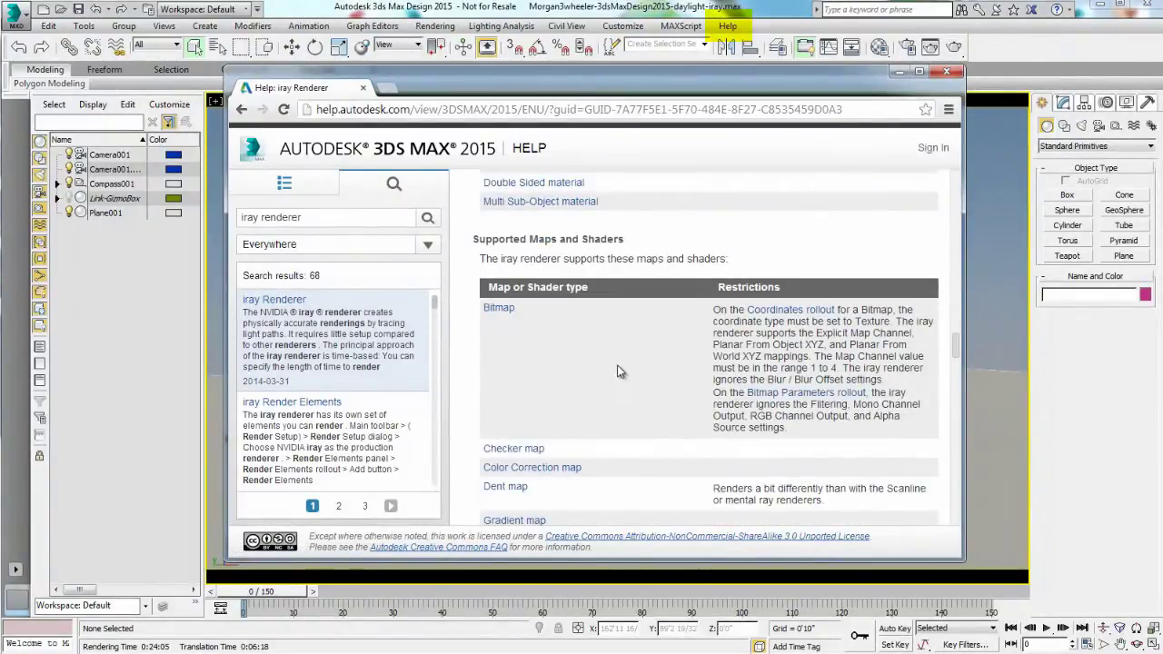
scroll(624, 369, "down", 3)
scroll(660, 376, "down", 9)
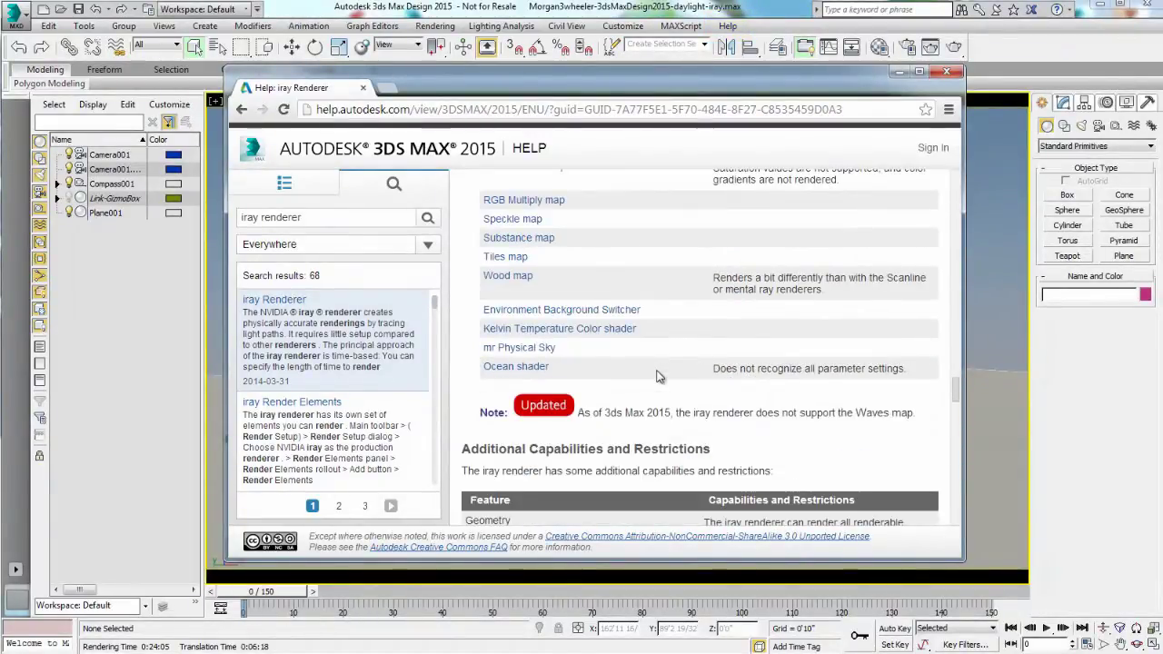
scroll(660, 377, "down", 4)
scroll(659, 377, "down", 12)
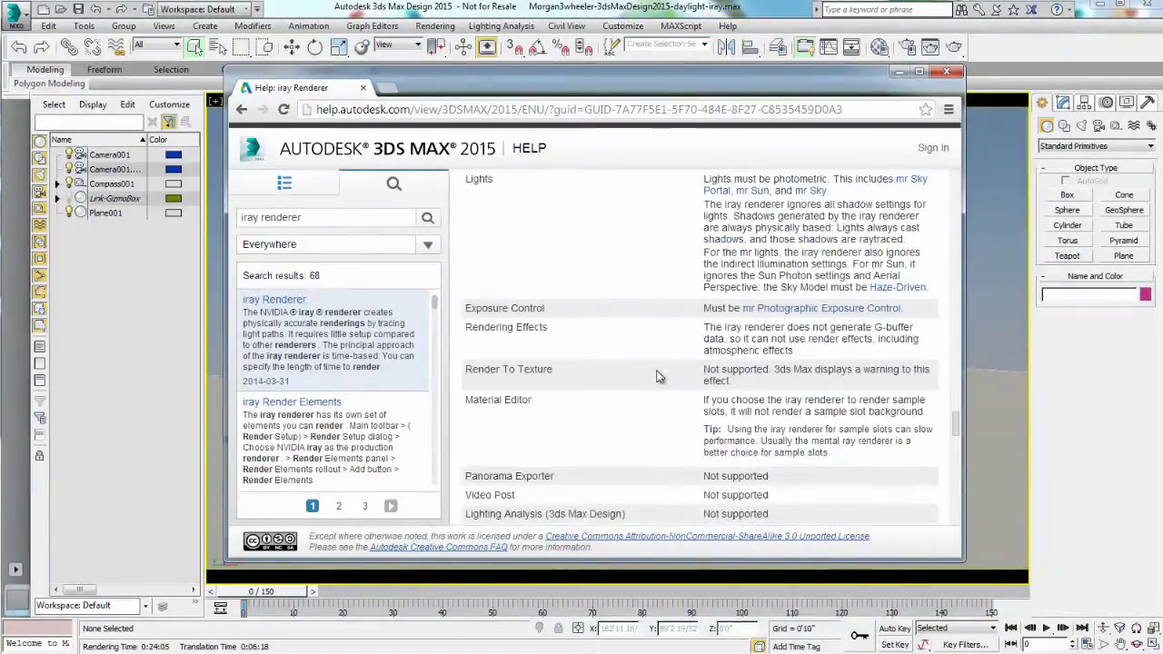